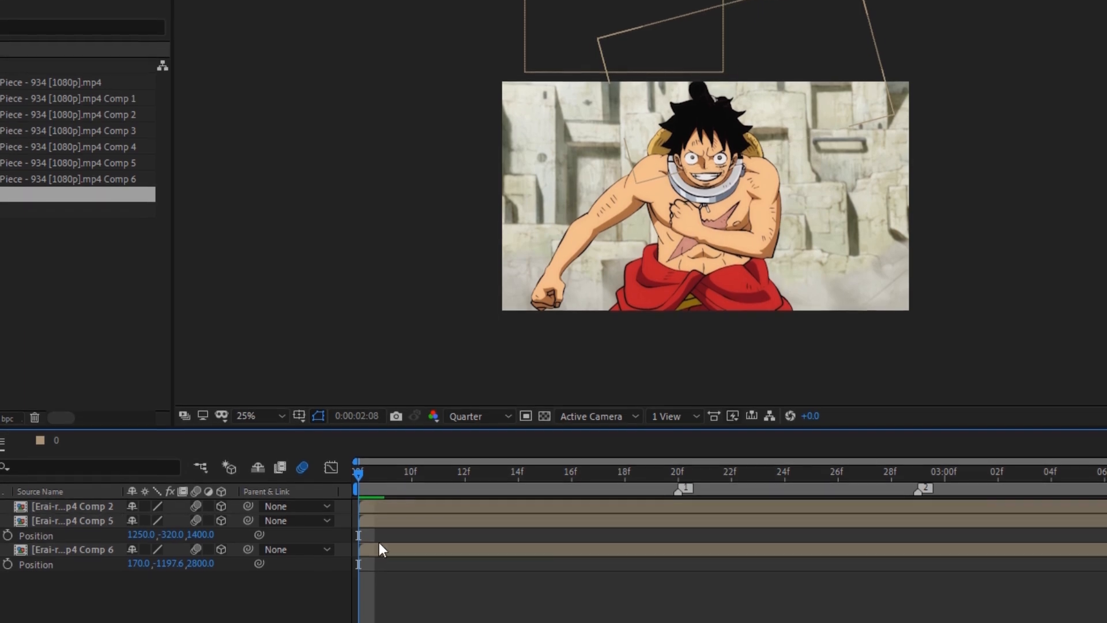
Slightly enlarge the Comp 5 and Comp 6 layers using their Scale properties
{"action": "left_click", "coordinate": [379, 539]}
{"action": "key", "text": "shift+s"}
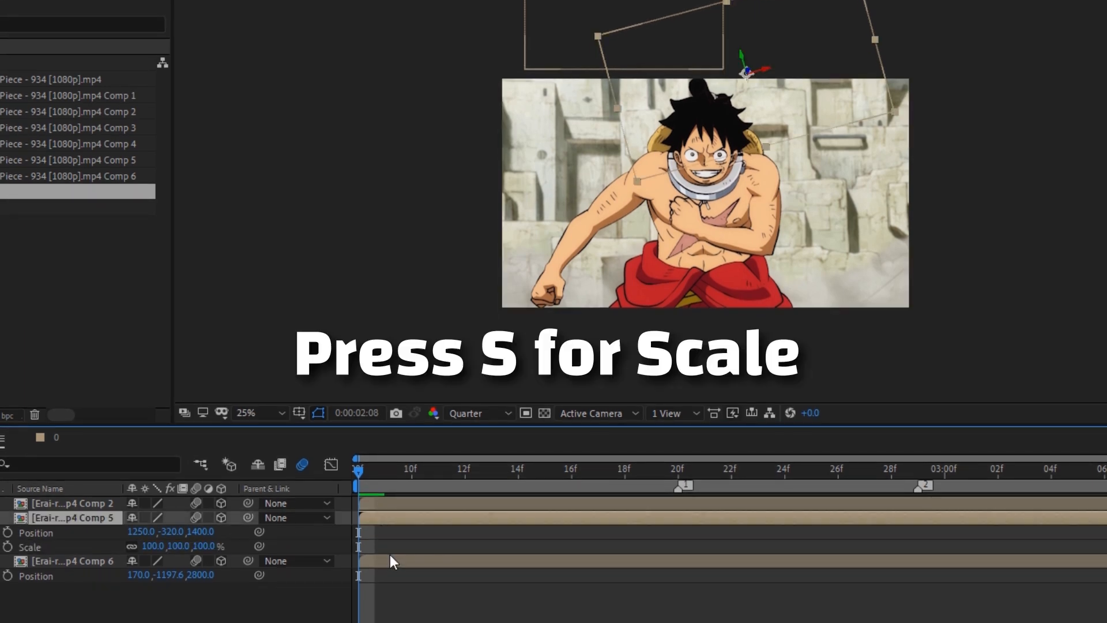
{"action": "left_click", "coordinate": [388, 560]}
{"action": "key", "text": "shift+s"}
{"action": "mouse_move", "coordinate": [229, 551]}
{"action": "left_mouse_down"}
{"action": "mouse_move", "coordinate": [241, 594]}
{"action": "mouse_move", "coordinate": [223, 551]}
{"action": "left_mouse_up"}
{"action": "left_click", "coordinate": [415, 544]}
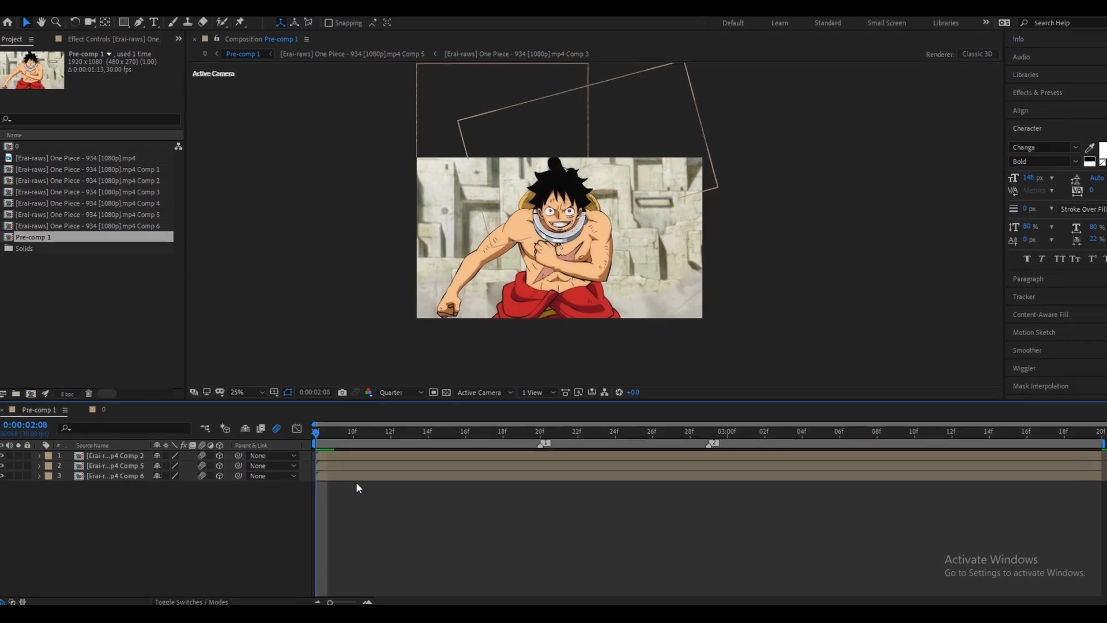
Add a two-node camera with the 50mm preset to the composition
{"action": "right_click", "coordinate": [328, 485]}
{"action": "mouse_move", "coordinate": [352, 494]}
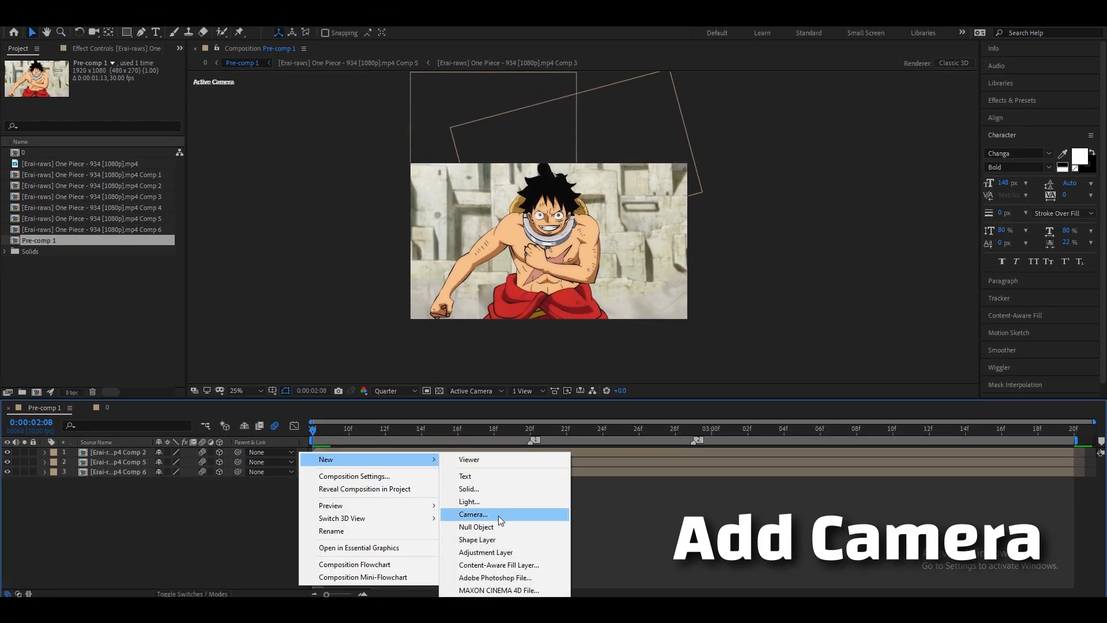
{"action": "left_click", "coordinate": [498, 515]}
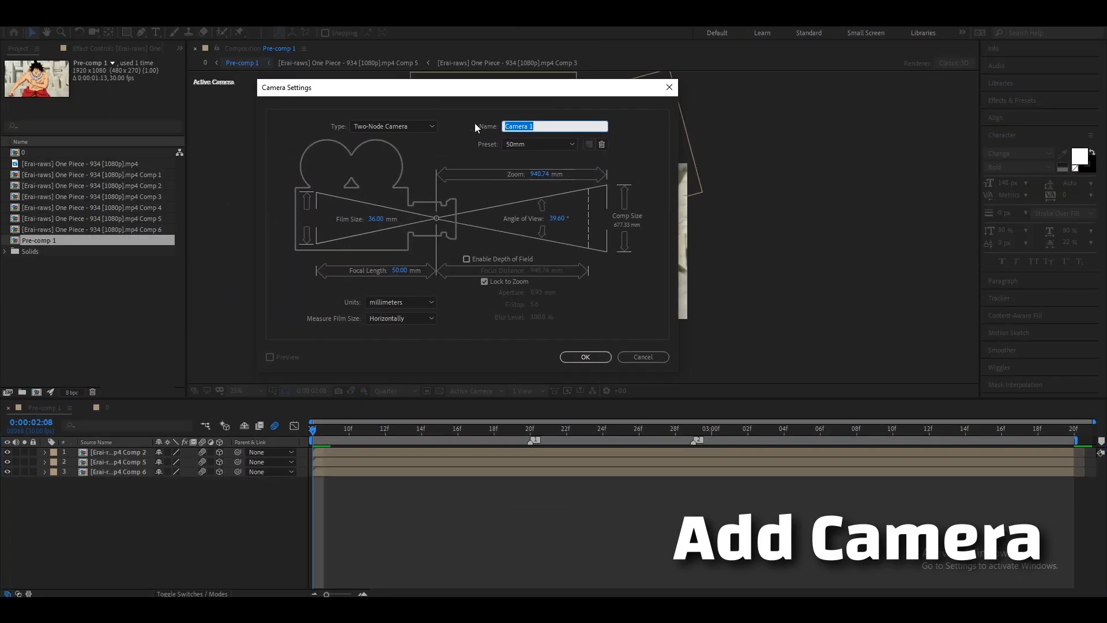
{"action": "left_click", "coordinate": [583, 357]}
Add a null object and shorten the null and camera layers to end at 0:00:03:20
{"action": "right_click", "coordinate": [305, 455]}
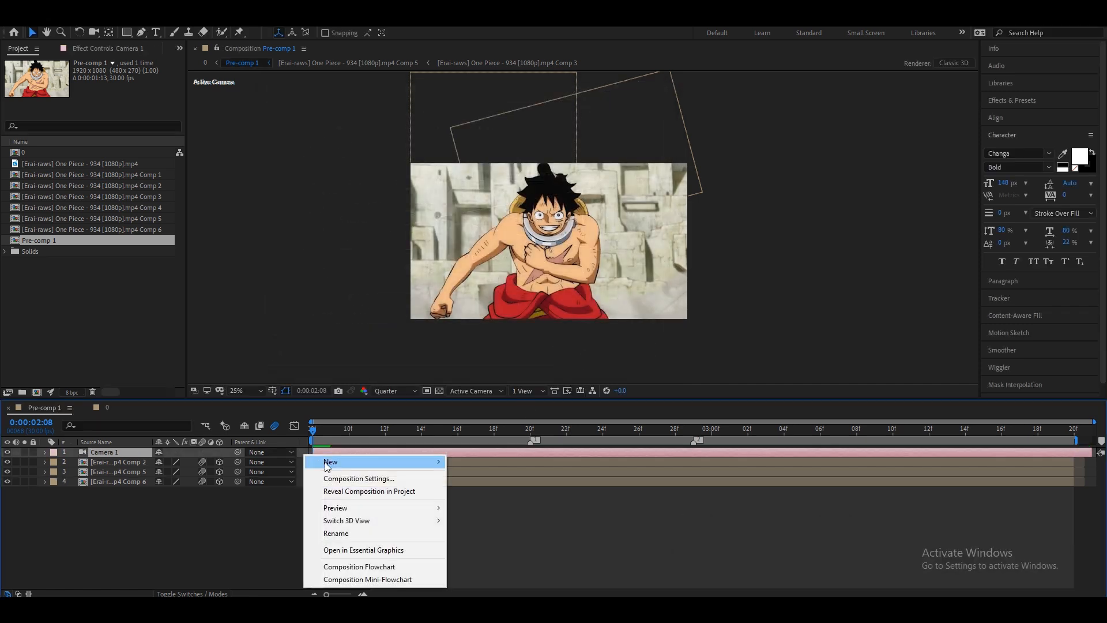
{"action": "mouse_move", "coordinate": [326, 465]}
{"action": "left_click", "coordinate": [513, 529]}
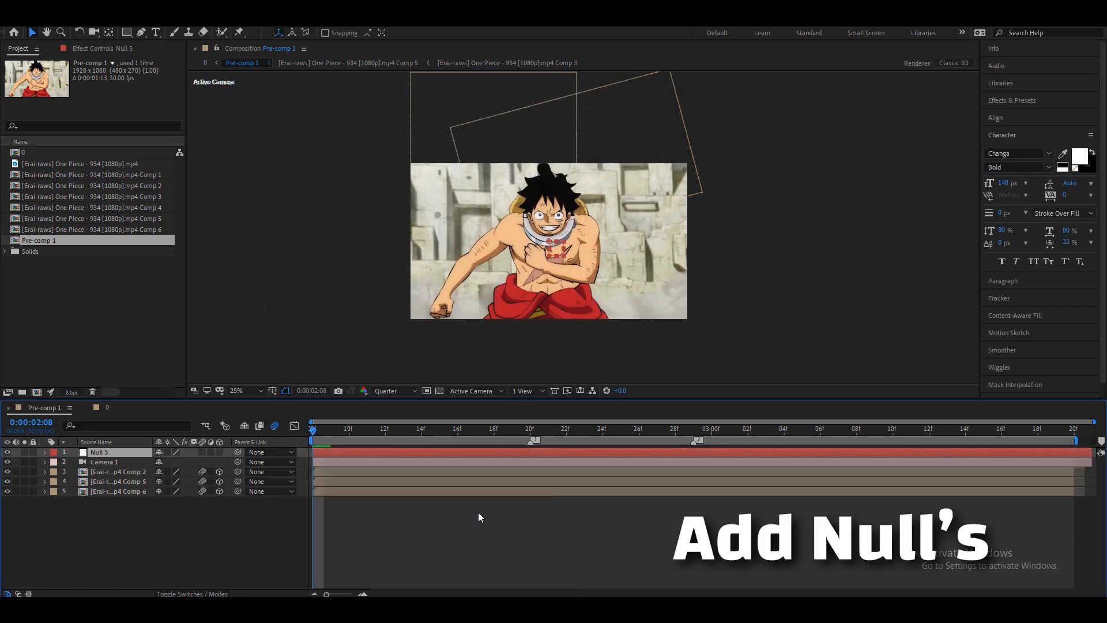
{"action": "left_click", "coordinate": [1073, 429]}
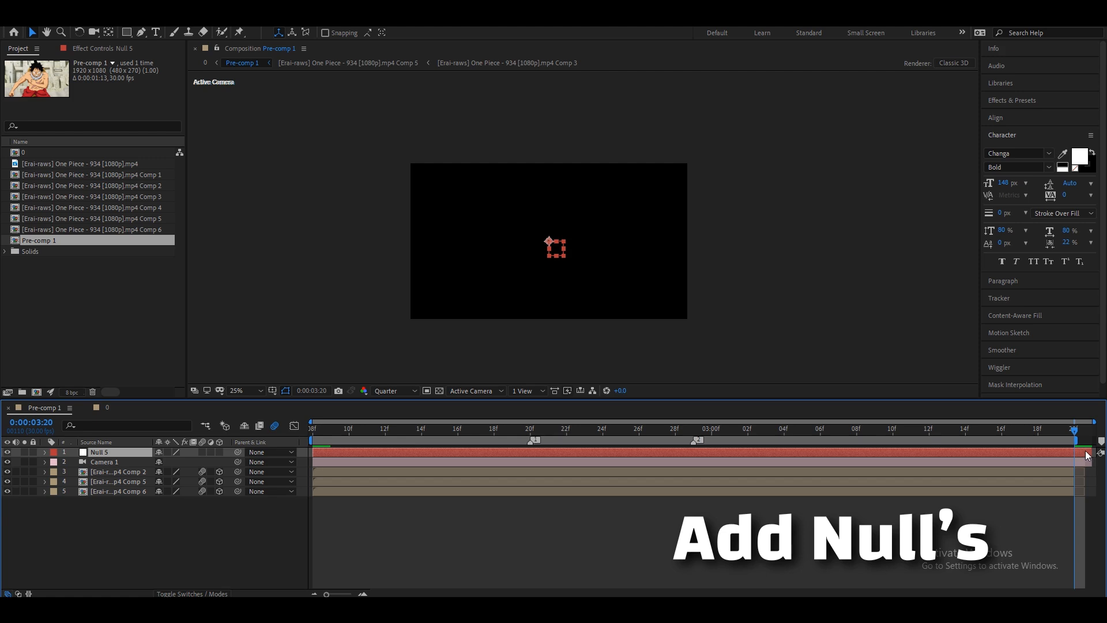
{"action": "left_click_drag", "start_coordinate": [1092, 464], "coordinate": [1080, 464]}
{"action": "left_click_drag", "start_coordinate": [940, 434], "coordinate": [405, 435]}
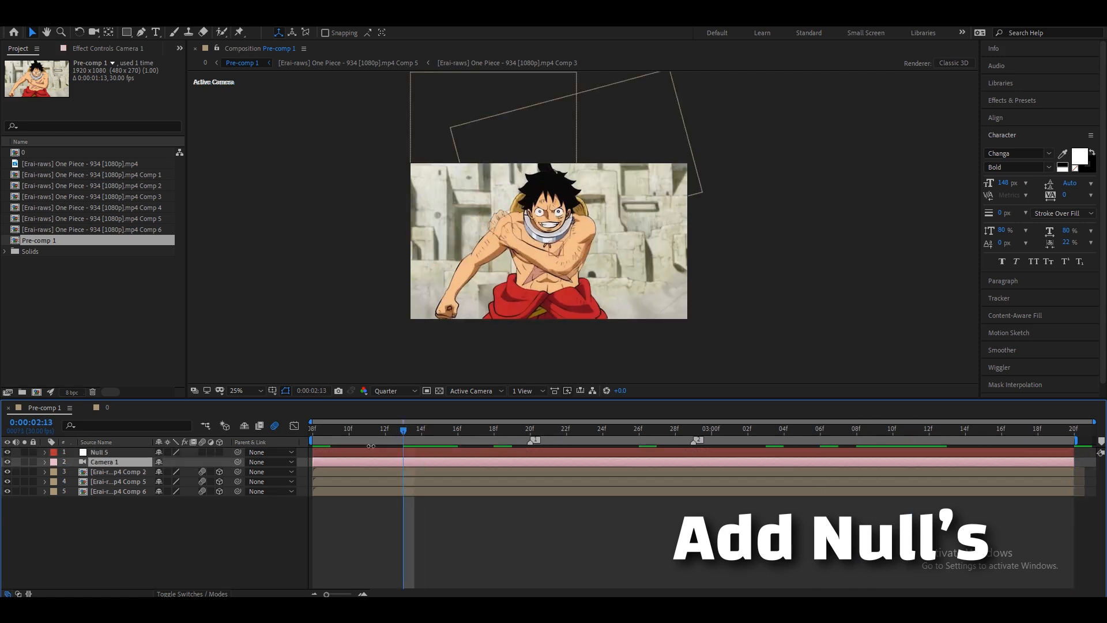
Duplicate the null layer twice for a total of three nulls
{"action": "left_click", "coordinate": [355, 453]}
{"action": "key", "text": "ctrl+d"}
{"action": "key", "text": "ctrl+d"}
{"action": "left_click", "coordinate": [371, 527]}
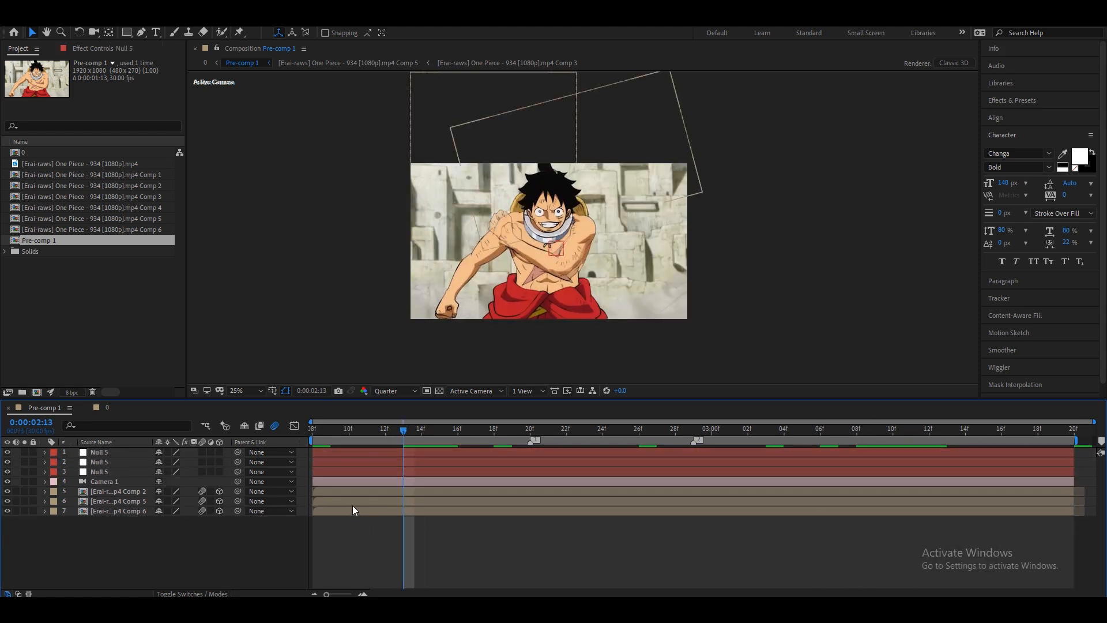
Make the three nulls 3D and parent each to the one above, with Camera 1 parented to the third null
{"action": "left_click_drag", "start_coordinate": [403, 431], "coordinate": [367, 432]}
{"action": "left_click", "coordinate": [369, 472]}
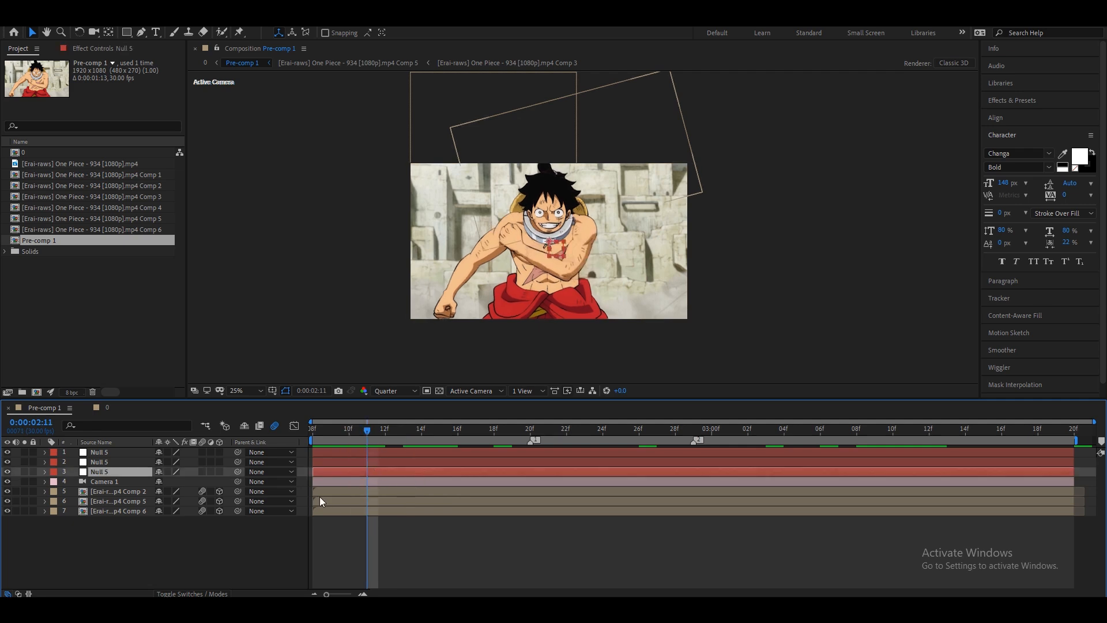
{"action": "left_click_drag", "start_coordinate": [219, 452], "coordinate": [332, 452]}
{"action": "left_click", "coordinate": [268, 543]}
{"action": "left_click", "coordinate": [326, 480]}
Add starting Position and Z Rotation keyframes to the third null at 0:00:02:11
{"action": "left_click", "coordinate": [362, 472]}
{"action": "key", "text": "p"}
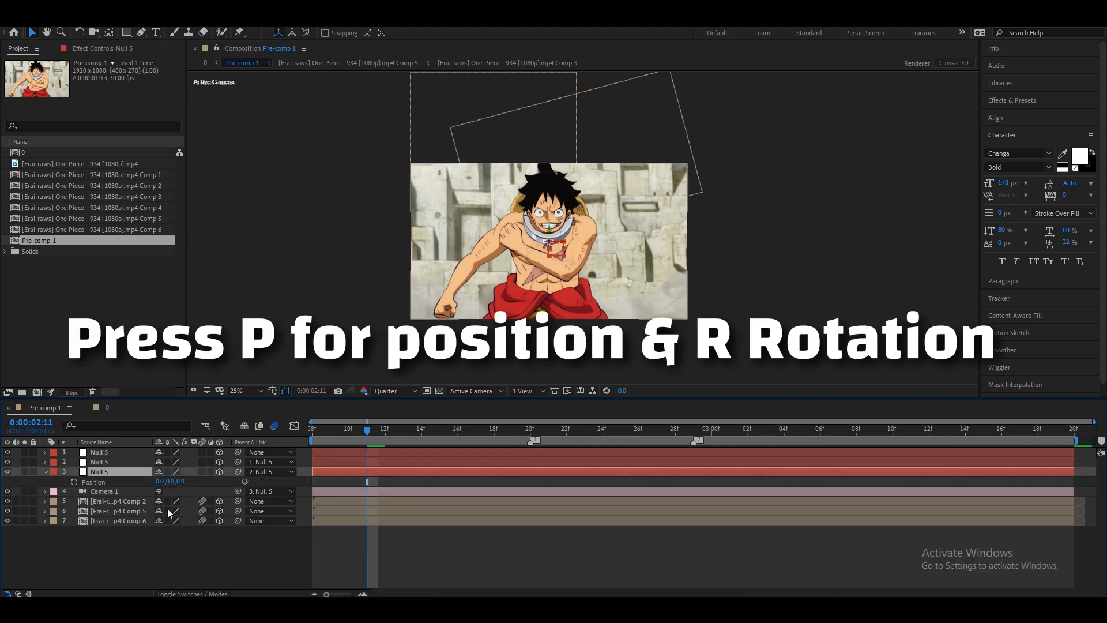
{"action": "key", "text": "shift+r"}
{"action": "right_click", "coordinate": [100, 484]}
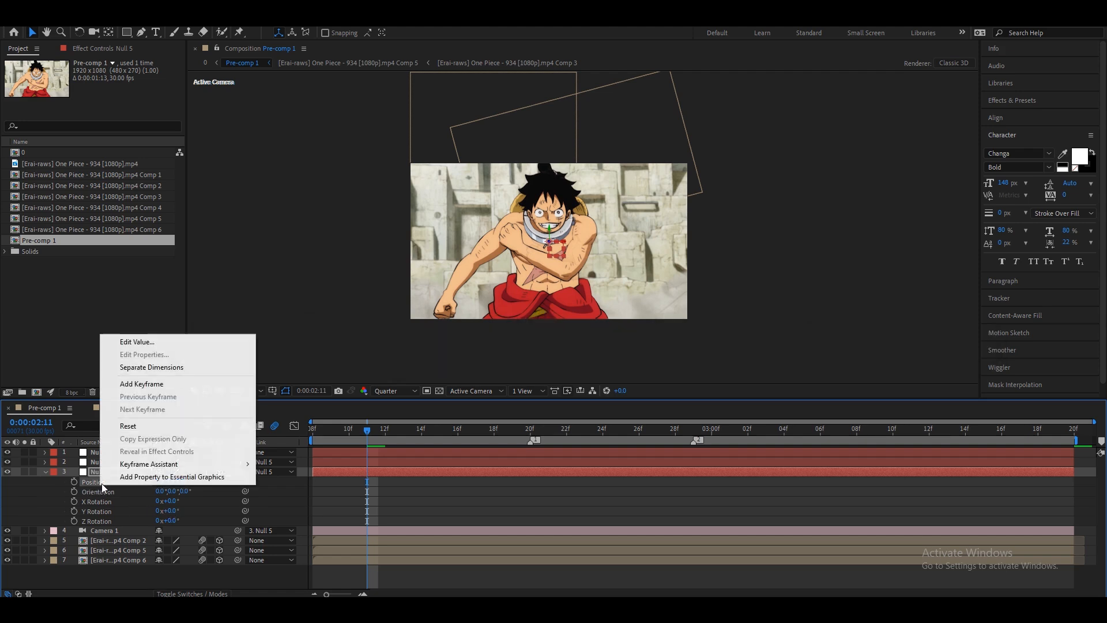
{"action": "left_click", "coordinate": [220, 504]}
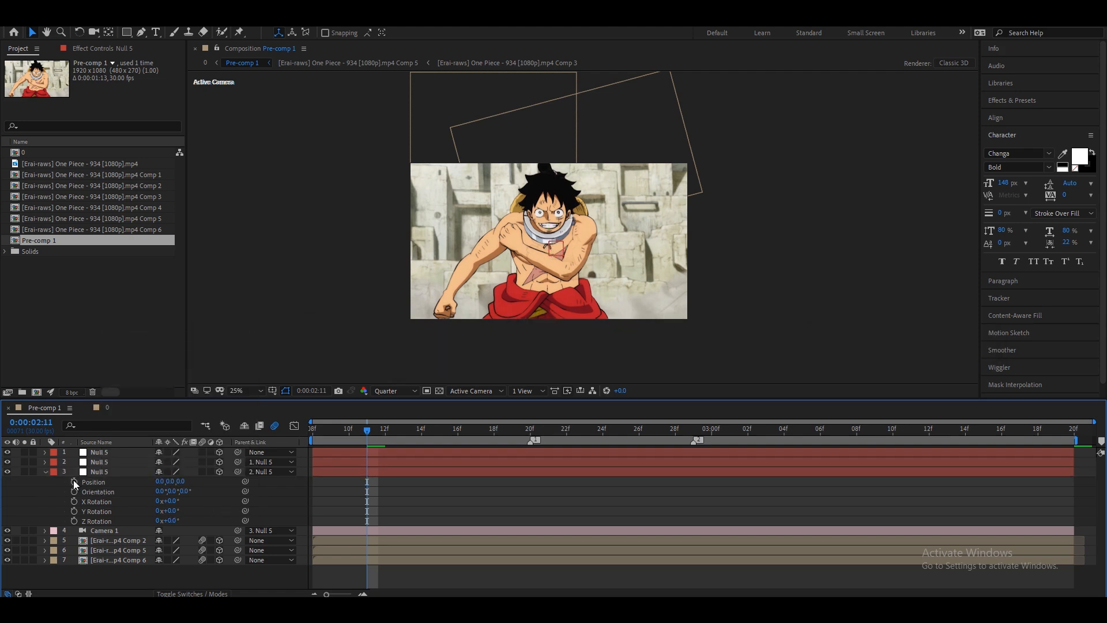
{"action": "left_click", "coordinate": [74, 480]}
{"action": "left_click", "coordinate": [74, 520]}
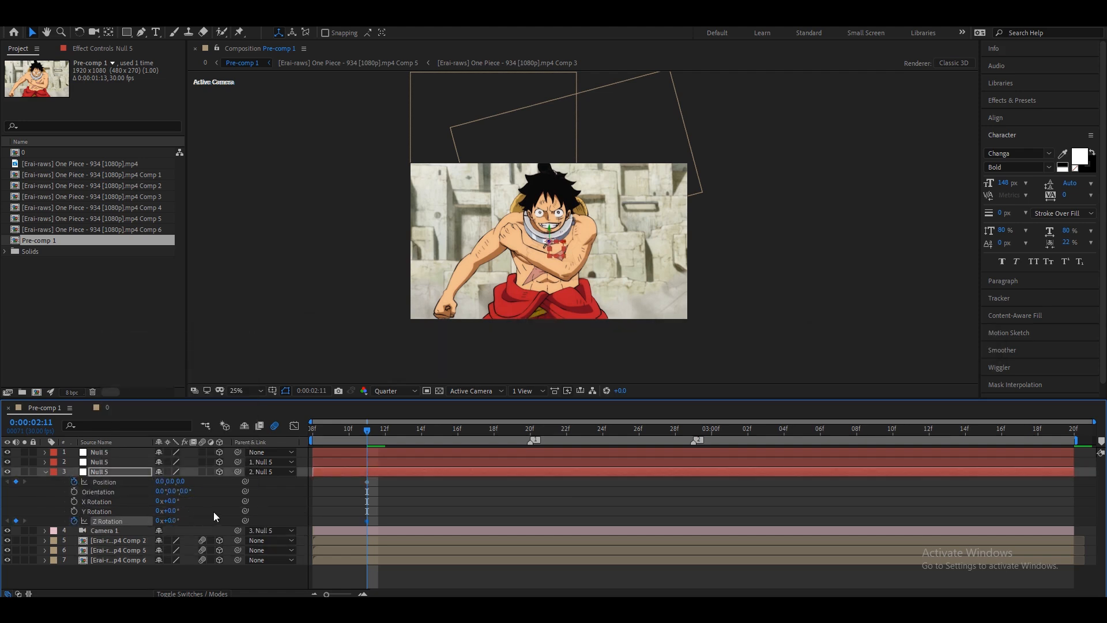
{"action": "key", "text": "u"}
At 0:00:03:01, set the third null's Position to 402, -748, 1400 so the camera frames Comp 5
{"action": "left_click", "coordinate": [385, 432]}
{"action": "left_click_drag", "start_coordinate": [385, 433], "coordinate": [731, 476]}
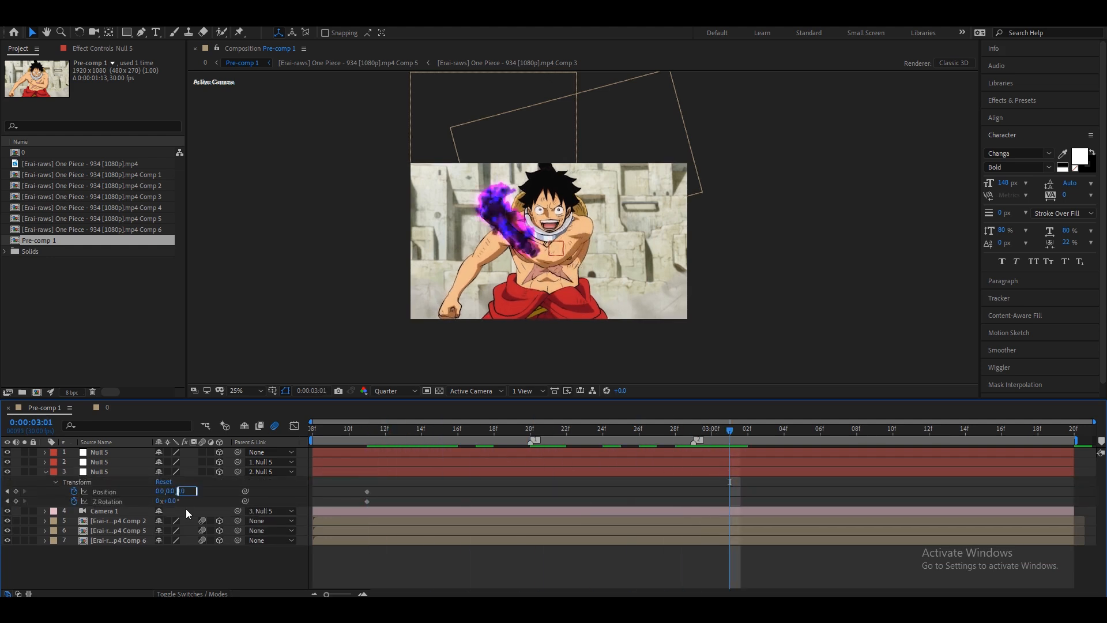
{"action": "type", "text": "1400"}
{"action": "key", "text": "Return"}
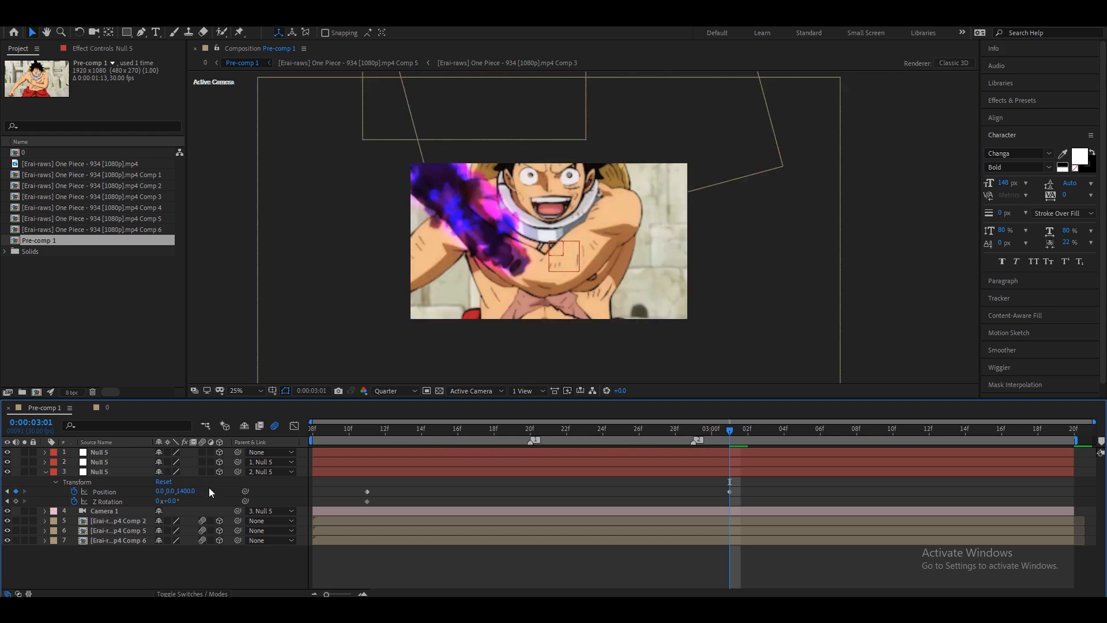
{"action": "left_click_drag", "start_coordinate": [177, 494], "coordinate": [86, 509]}
{"action": "left_click_drag", "start_coordinate": [181, 496], "coordinate": [168, 495]}
{"action": "left_click_drag", "start_coordinate": [161, 492], "coordinate": [460, 518]}
{"action": "left_click_drag", "start_coordinate": [189, 494], "coordinate": [92, 500]}
{"action": "left_click", "coordinate": [738, 529]}
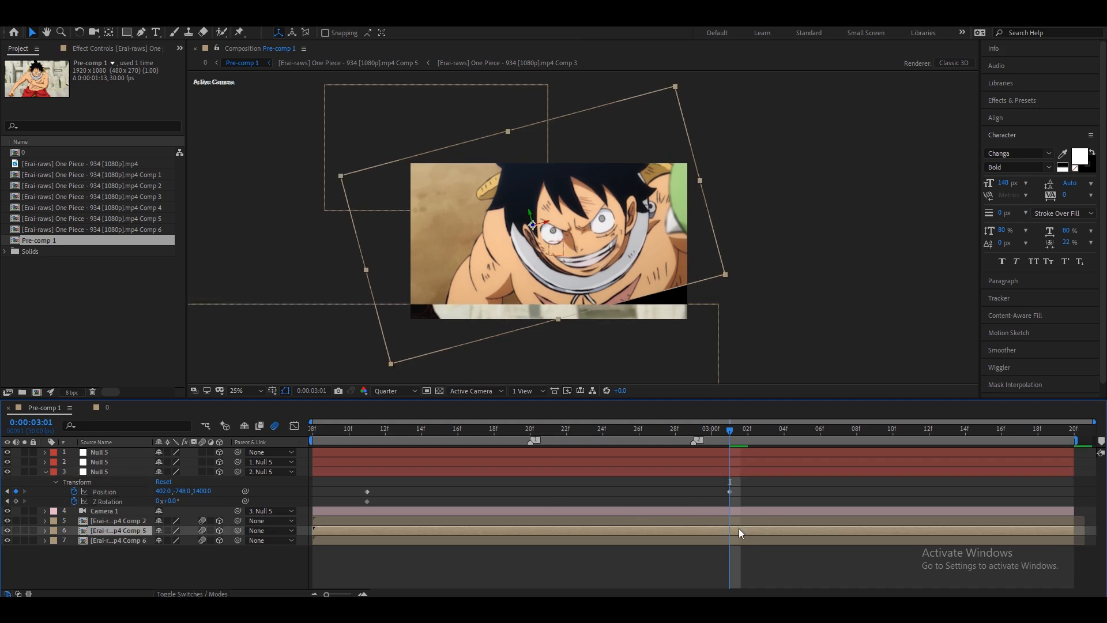
Set the third null's Z Rotation to -15° at 0:00:03:01 and refine its Y Position to -811
{"action": "left_click", "coordinate": [110, 488]}
{"action": "left_click_drag", "start_coordinate": [174, 504], "coordinate": [178, 507]}
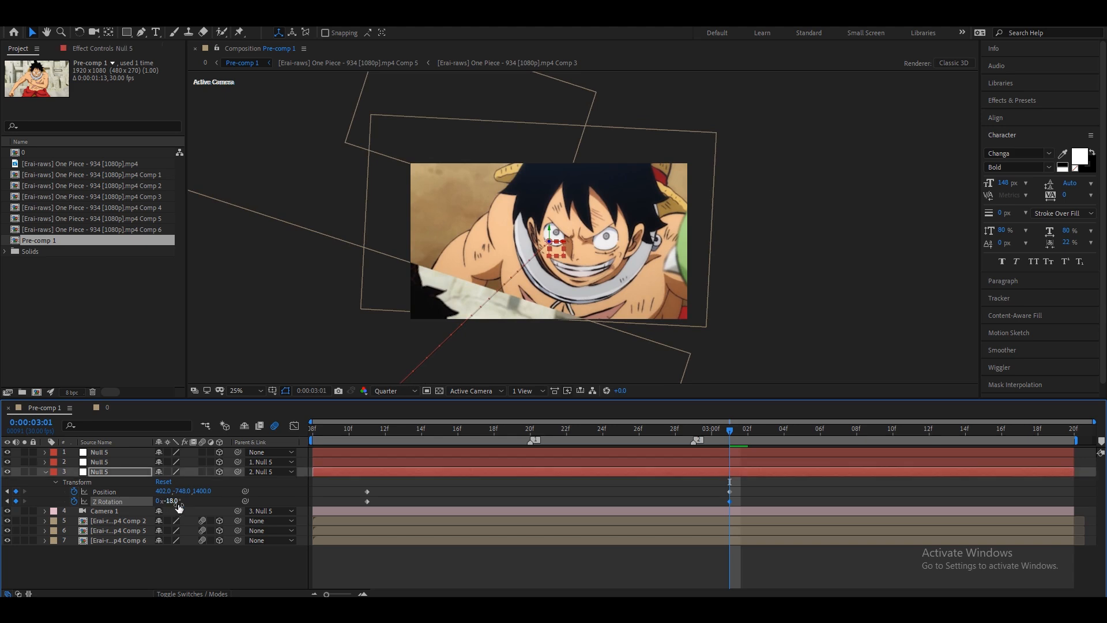
{"action": "key", "text": "Return"}
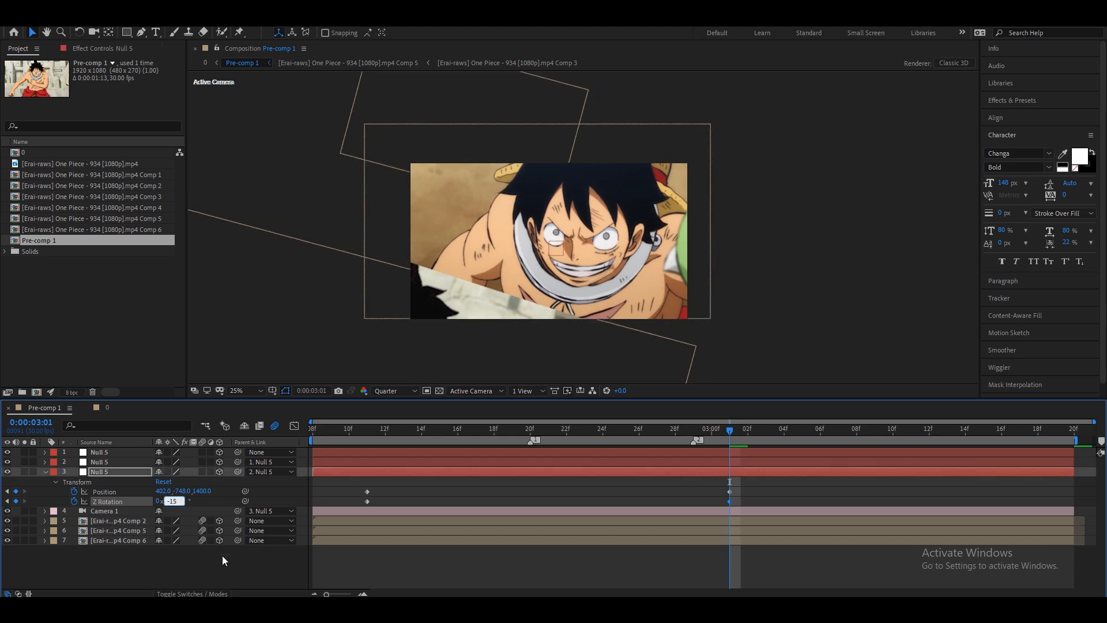
{"action": "left_click", "coordinate": [335, 567]}
{"action": "left_click_drag", "start_coordinate": [171, 490], "coordinate": [145, 494]}
Easy-ease all of the third null's keyframes and display their speed graph in the Graph Editor
{"action": "left_click_drag", "start_coordinate": [749, 487], "coordinate": [339, 502]}
{"action": "left_click", "coordinate": [530, 430]}
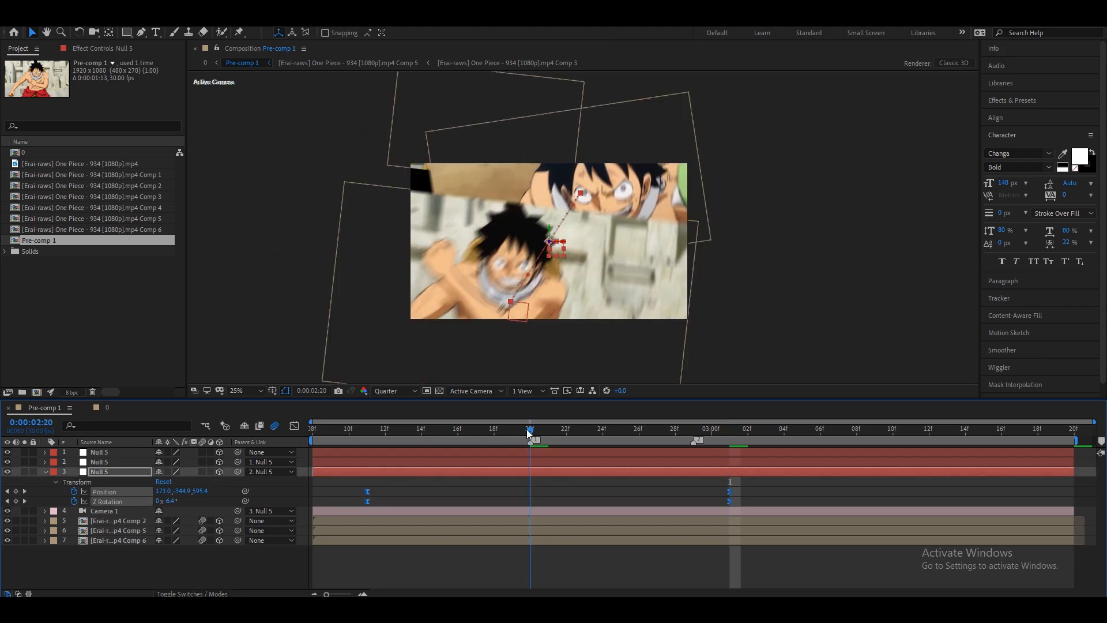
{"action": "left_click", "coordinate": [294, 425]}
{"action": "left_click", "coordinate": [588, 581]}
{"action": "left_click", "coordinate": [616, 459]}
{"action": "left_click", "coordinate": [673, 583]}
{"action": "left_click", "coordinate": [587, 581]}
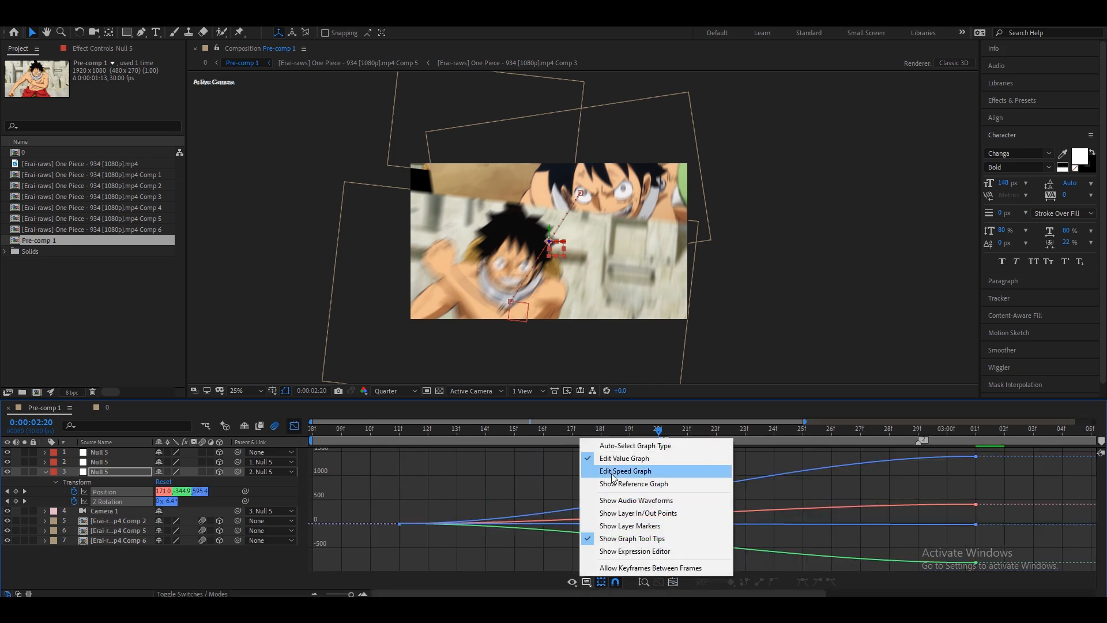
{"action": "left_click", "coordinate": [617, 468]}
{"action": "left_click", "coordinate": [672, 582]}
Lengthen the third null's easing handles into a steep central speed peak, then return to the layer bar view
{"action": "left_click_drag", "start_coordinate": [373, 547], "coordinate": [416, 571]}
{"action": "left_click_drag", "start_coordinate": [1002, 544], "coordinate": [745, 558]}
{"action": "left_click", "coordinate": [494, 559]}
{"action": "left_click_drag", "start_coordinate": [494, 559], "coordinate": [596, 560]}
{"action": "left_click_drag", "start_coordinate": [655, 432], "coordinate": [573, 455]}
{"action": "key", "text": "shift+F3"}
{"action": "left_click_drag", "start_coordinate": [350, 594], "coordinate": [321, 595]}
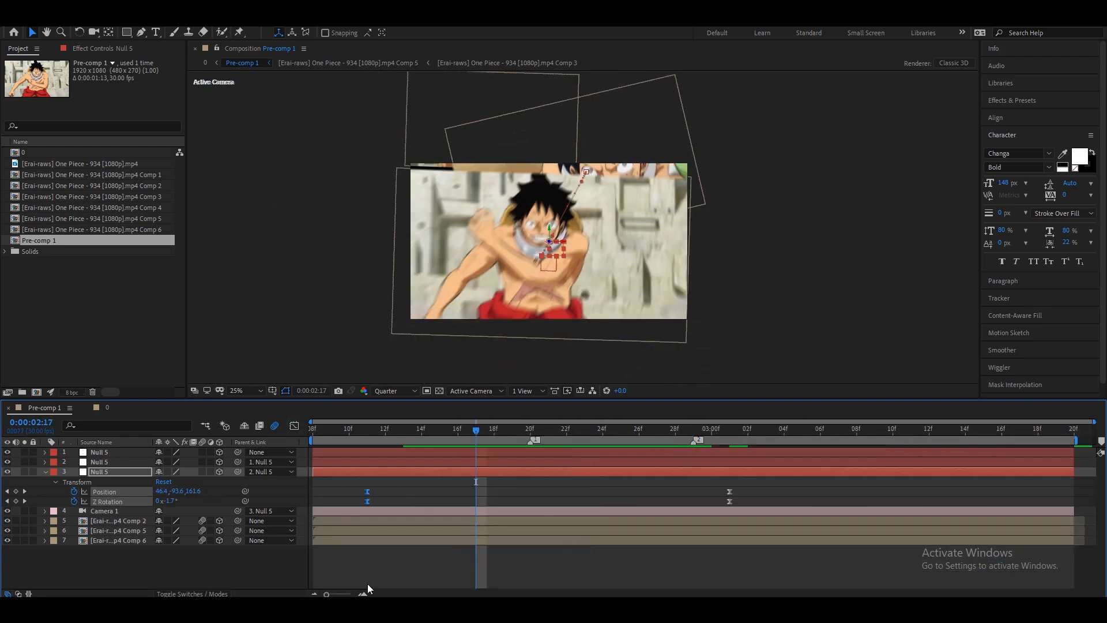
Add starting Position and Z Rotation keyframes to the second null at 0:00:02:20, by the first marker
{"action": "left_click_drag", "start_coordinate": [568, 442], "coordinate": [528, 434]}
{"action": "left_click", "coordinate": [536, 482]}
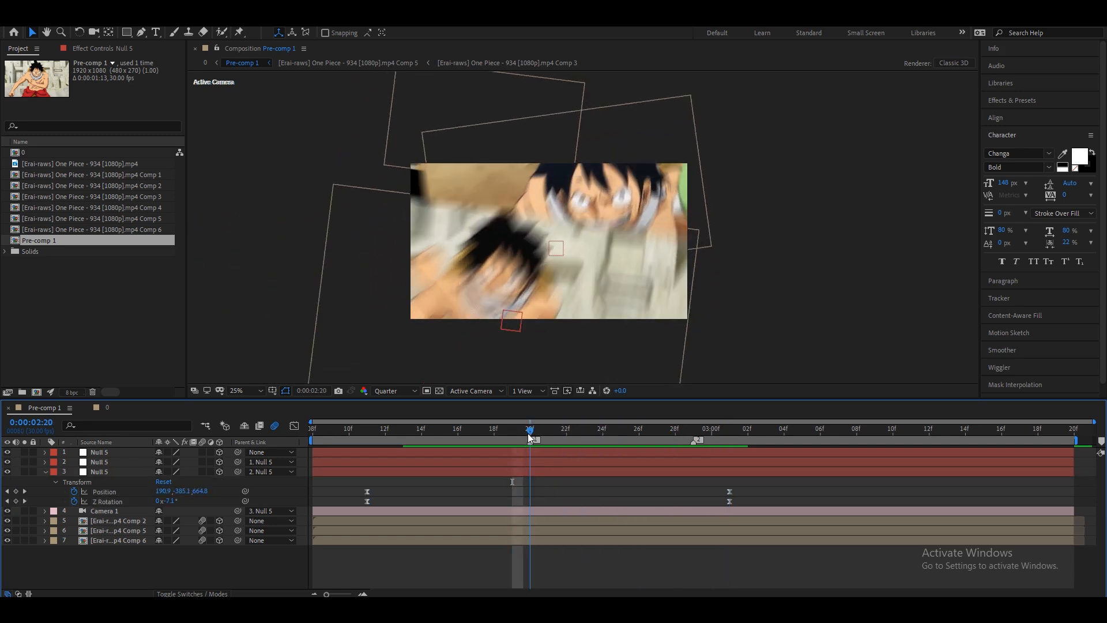
{"action": "left_click", "coordinate": [533, 461]}
{"action": "key", "text": "p"}
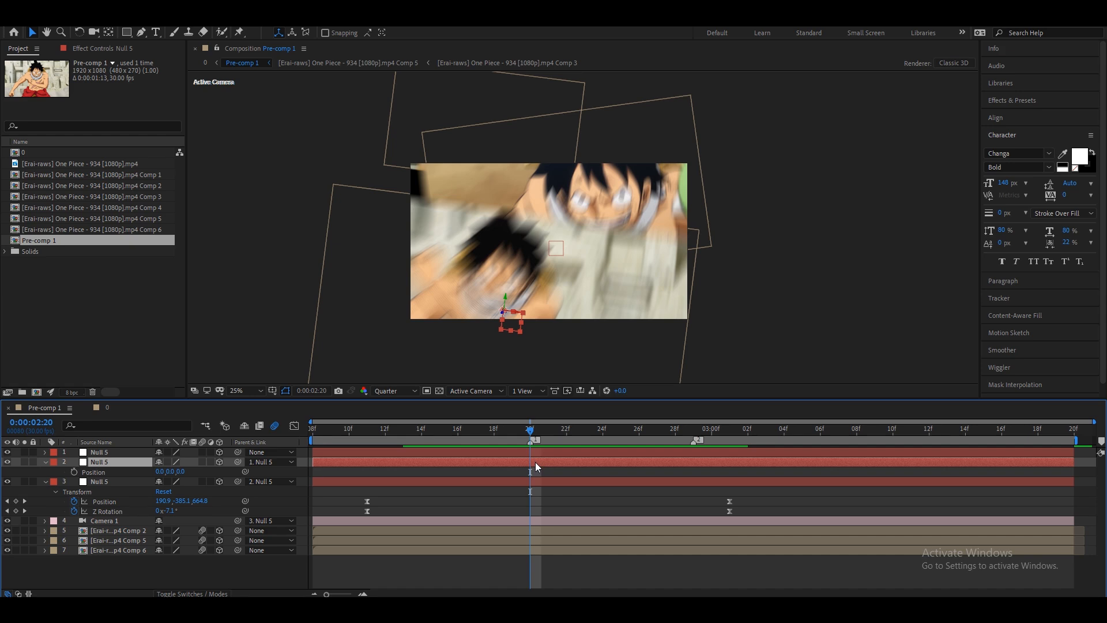
{"action": "key", "text": "shift+r"}
{"action": "left_click", "coordinate": [74, 472]}
{"action": "left_click", "coordinate": [555, 479]}
{"action": "left_click", "coordinate": [558, 462]}
{"action": "key", "text": "u"}
{"action": "key", "text": "u"}
At 0:00:03:10, roughly move the second null to about -587, -792, 144 and set its Z Rotation to 15°
{"action": "left_click_drag", "start_coordinate": [562, 431], "coordinate": [892, 441]}
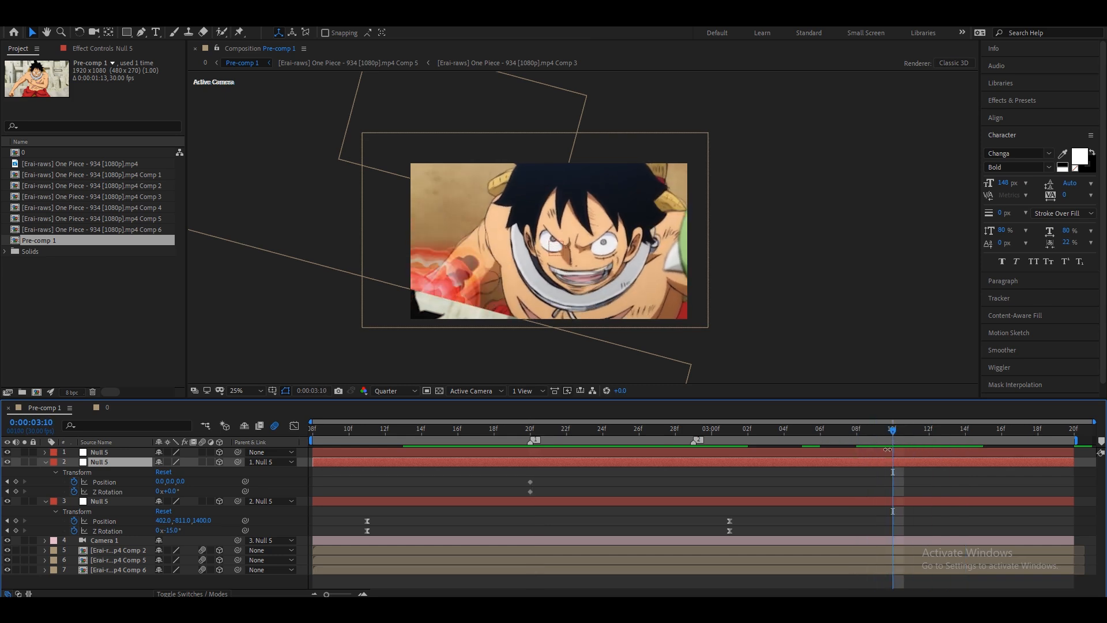
{"action": "left_click_drag", "start_coordinate": [181, 483], "coordinate": [140, 486]}
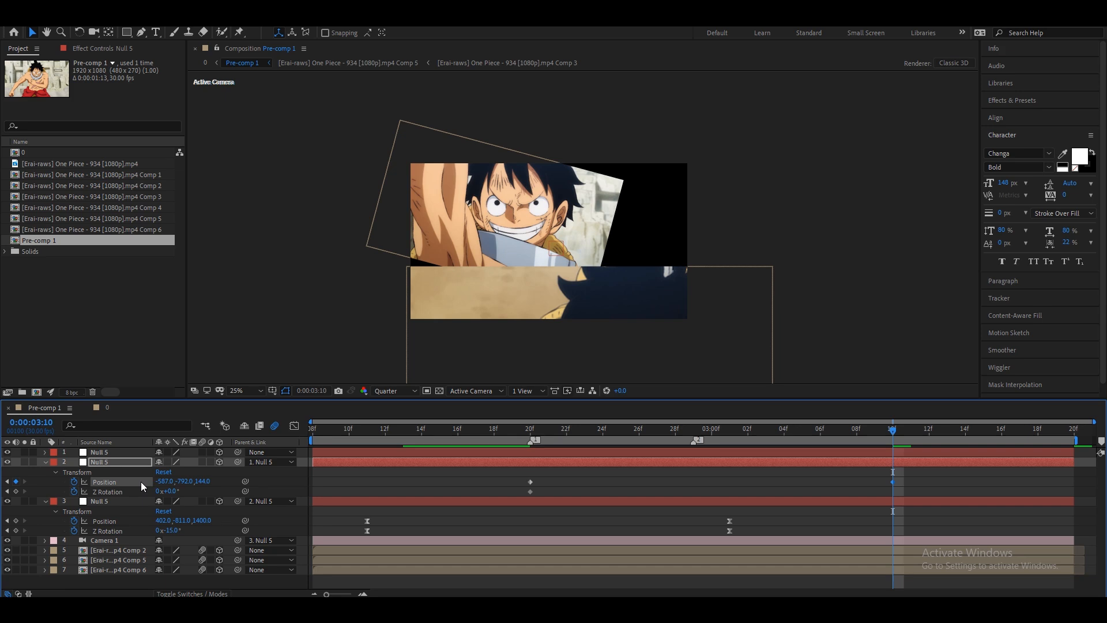
{"action": "mouse_move", "coordinate": [176, 493]}
{"action": "left_mouse_down"}
{"action": "mouse_move", "coordinate": [196, 493]}
{"action": "mouse_move", "coordinate": [182, 500]}
{"action": "left_mouse_up"}
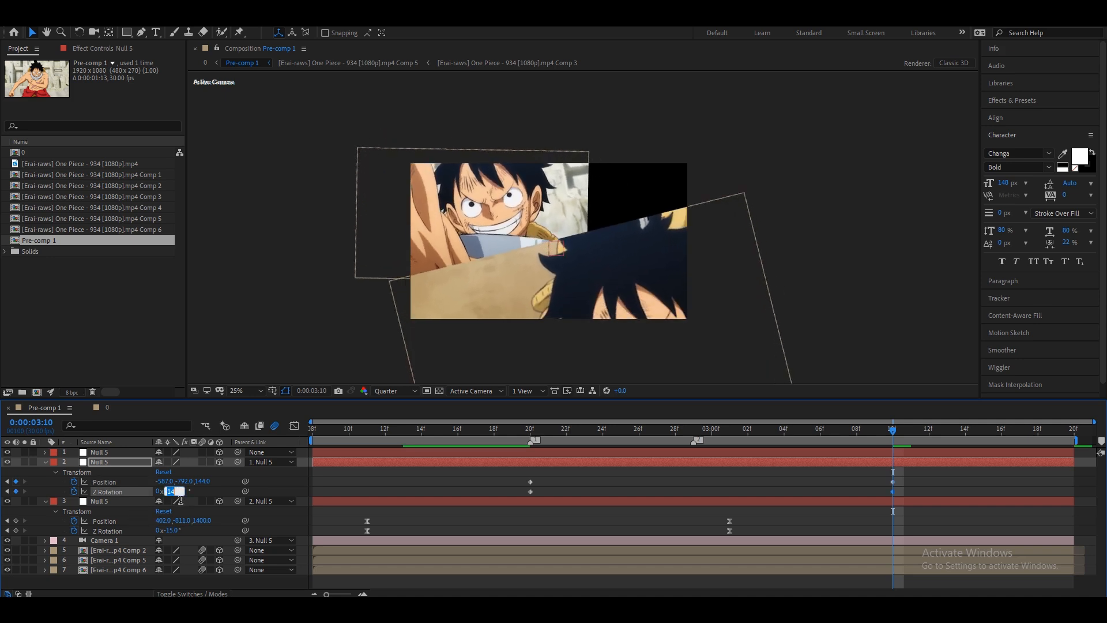
{"action": "key", "text": "shift+Tab"}
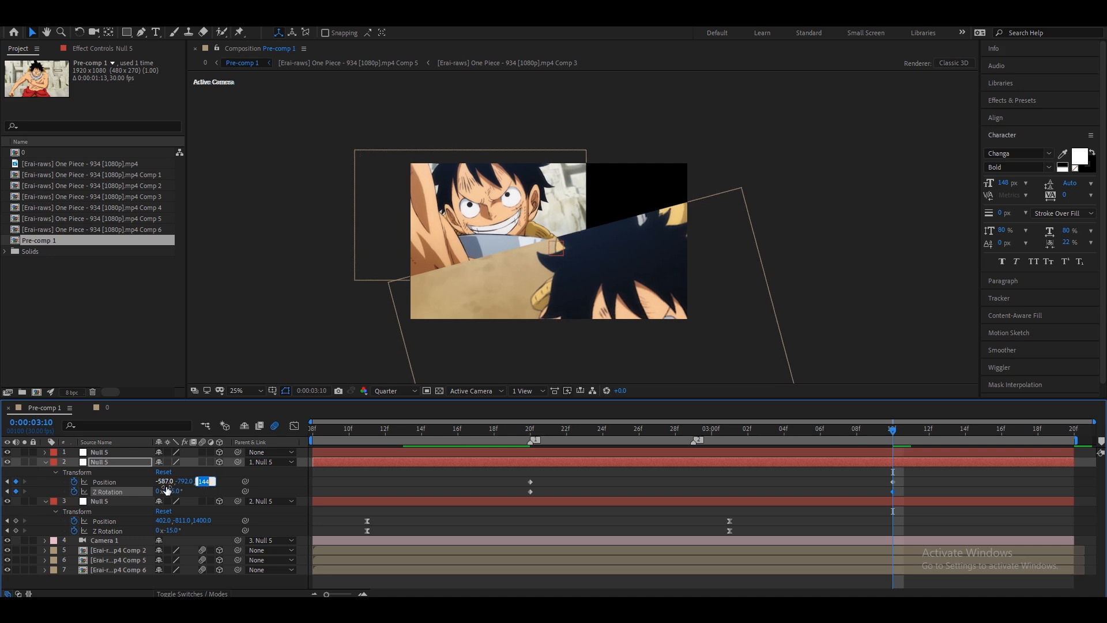
Set the second null's Position at 0:00:03:10 to -1346, -1064, 1400 so Comp 6 fills the frame
{"action": "left_click", "coordinate": [203, 492]}
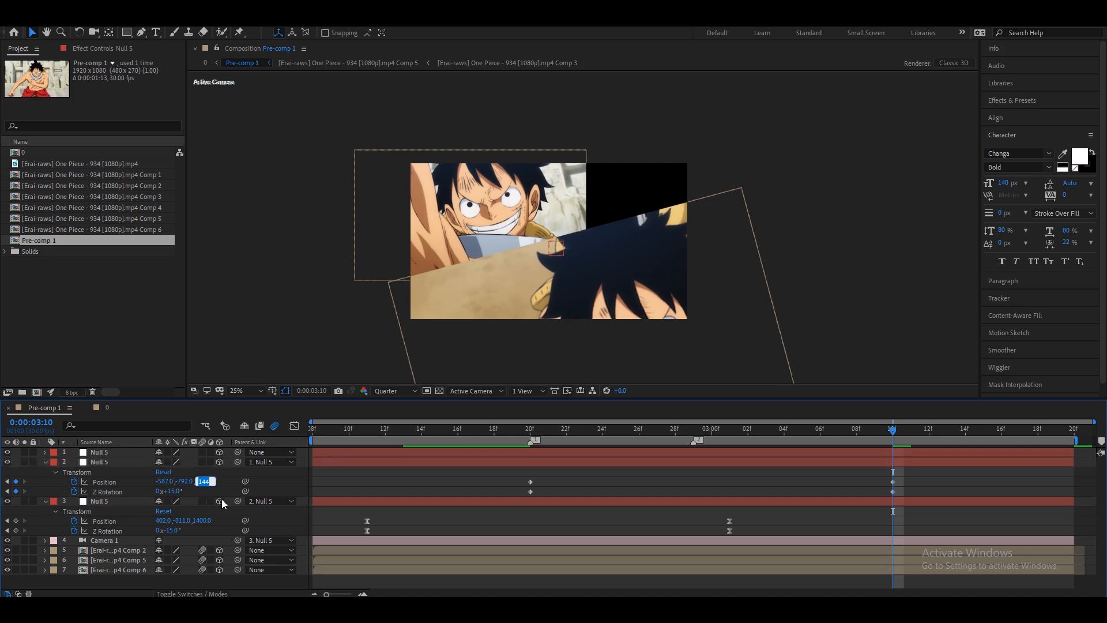
{"action": "type", "text": "0"}
{"action": "left_click", "coordinate": [225, 481]}
{"action": "left_click_drag", "start_coordinate": [187, 483], "coordinate": [71, 481]}
{"action": "mouse_move", "coordinate": [169, 483]}
{"action": "left_mouse_down"}
{"action": "mouse_move", "coordinate": [101, 483]}
{"action": "mouse_move", "coordinate": [181, 486]}
{"action": "left_mouse_up"}
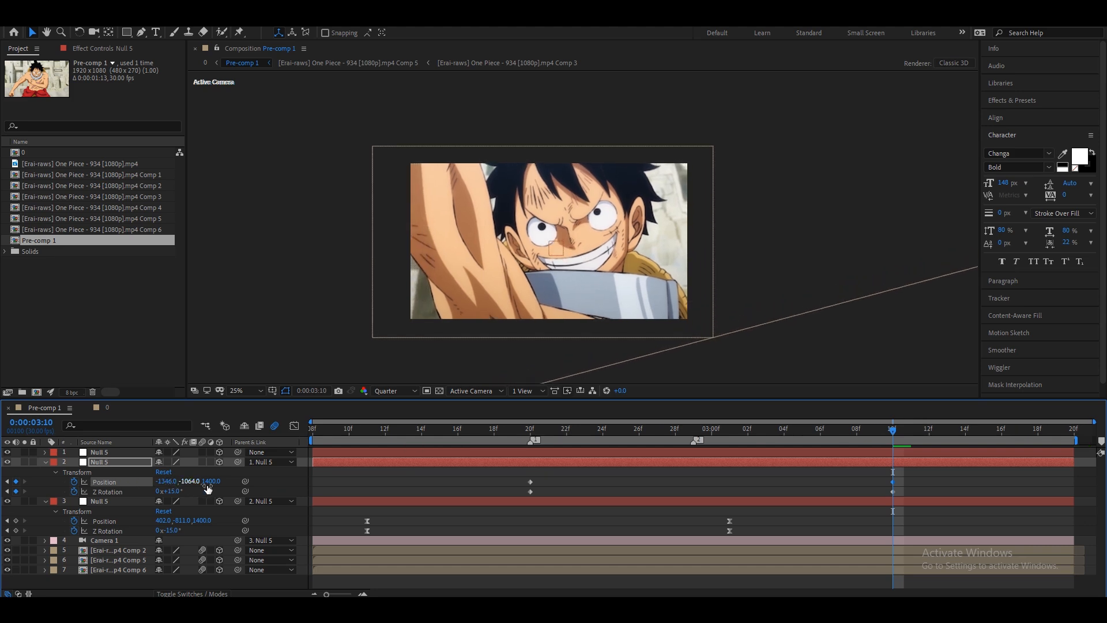
Easy-ease the second null's keyframes and shape their speed graph into a central peak, with about 78% incoming influence
{"action": "left_click_drag", "start_coordinate": [917, 477], "coordinate": [497, 501]}
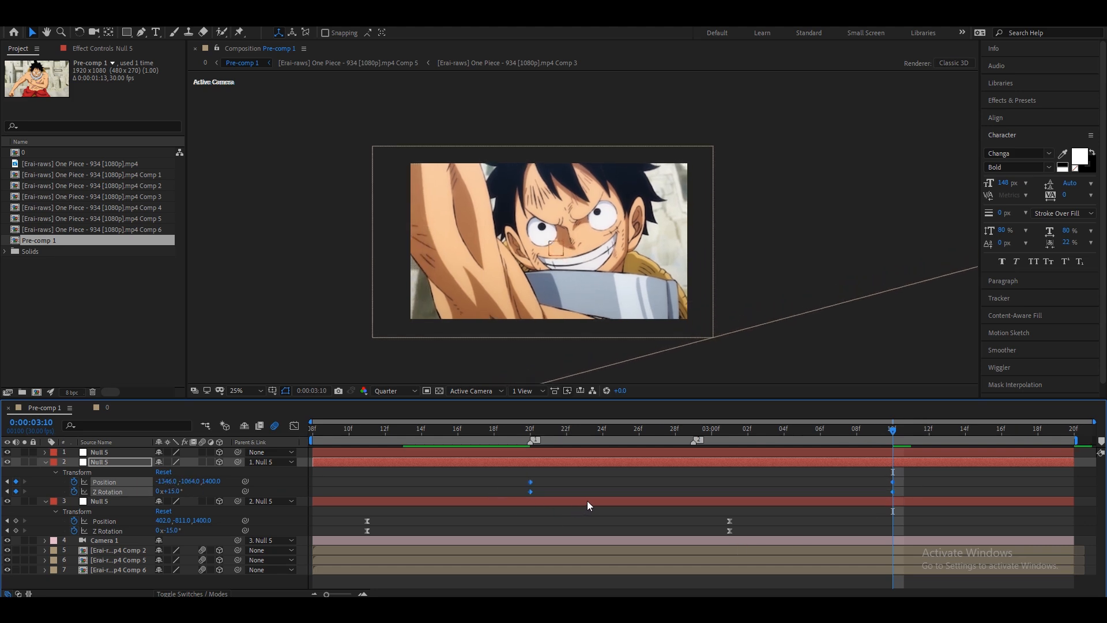
{"action": "left_click", "coordinate": [294, 427]}
{"action": "left_click_drag", "start_coordinate": [612, 562], "coordinate": [643, 562]}
{"action": "left_click_drag", "start_coordinate": [911, 547], "coordinate": [750, 558]}
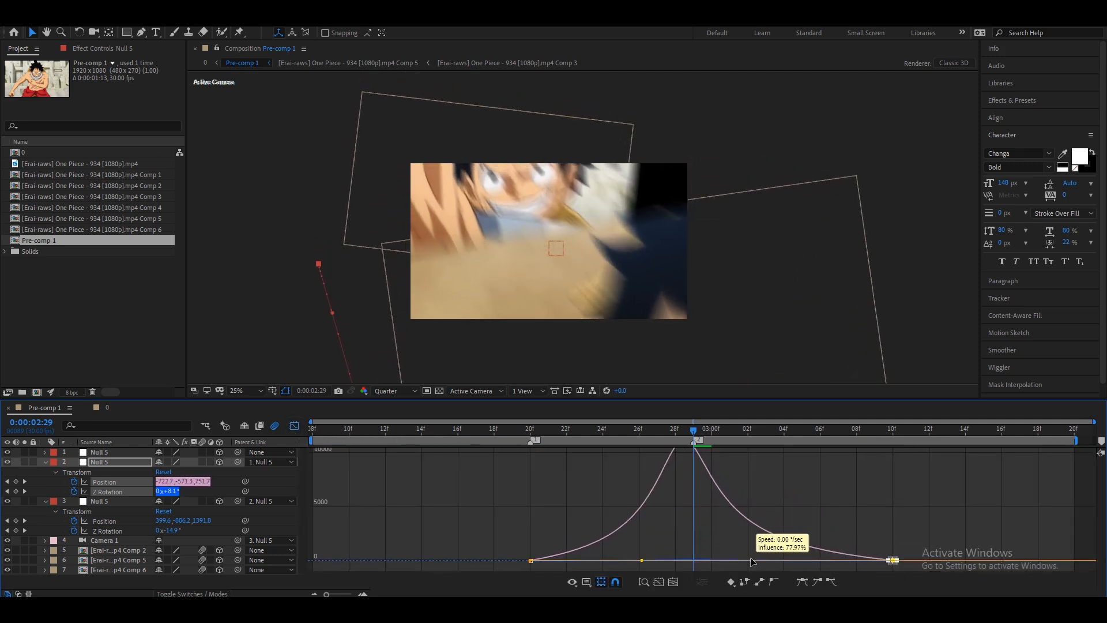
{"action": "left_click", "coordinate": [673, 581]}
{"action": "left_click", "coordinate": [315, 594]}
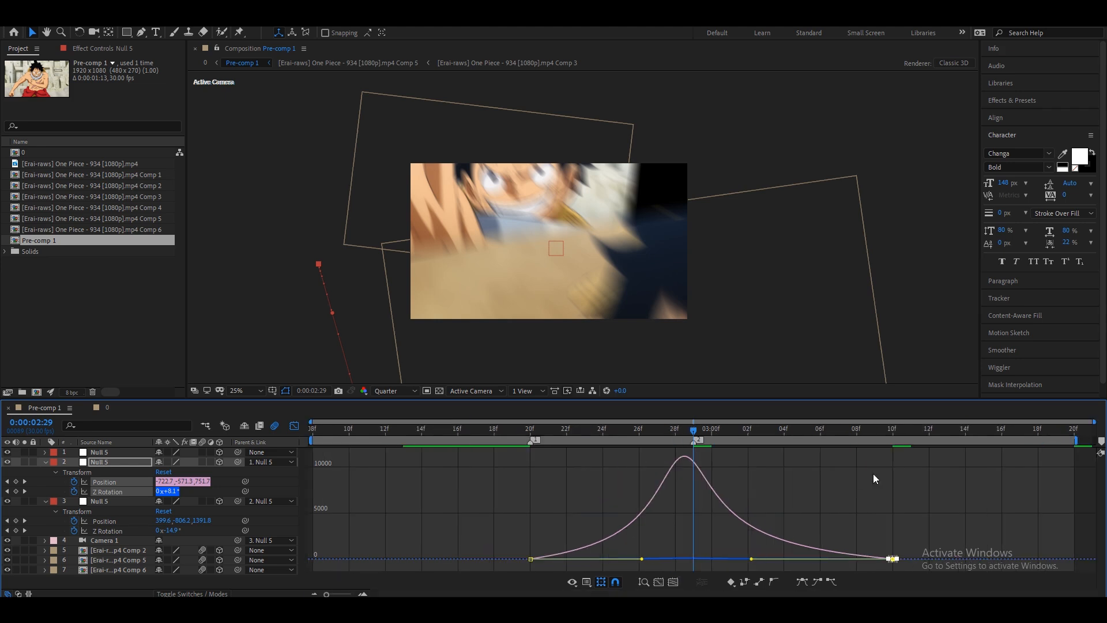
End the work area at 0:00:03:12 and preview the camera move
{"action": "left_click", "coordinate": [929, 435]}
{"action": "key", "text": "n"}
{"action": "key", "text": "space"}
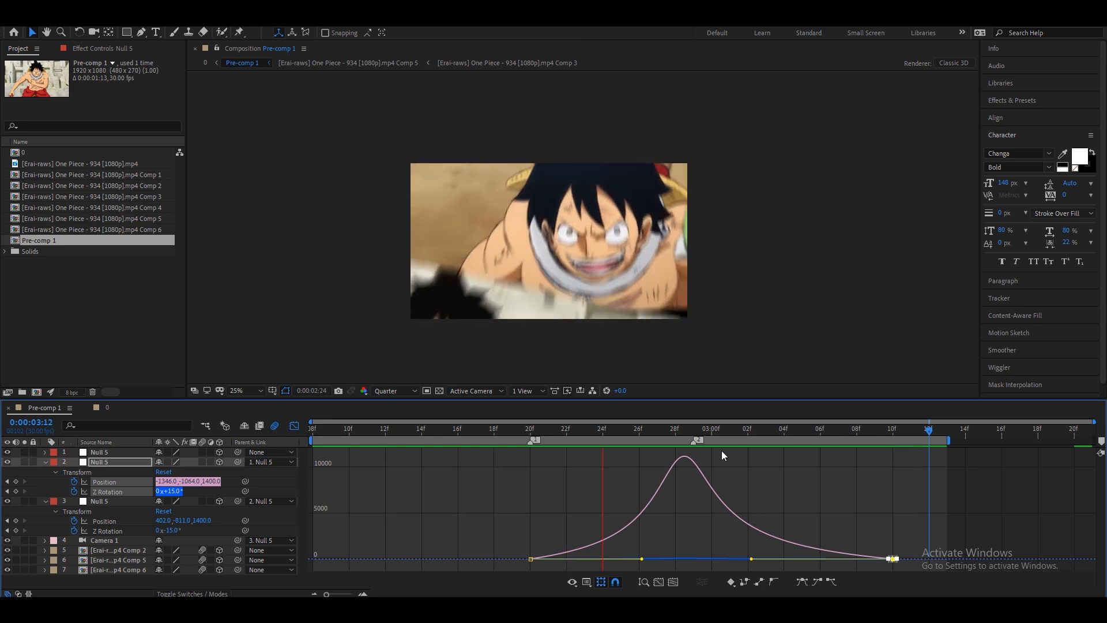
Scrub through the transition to 0:00:03:10 and return from the graph to the layer bar view
{"action": "left_click", "coordinate": [585, 430]}
{"action": "left_click_drag", "start_coordinate": [595, 431], "coordinate": [894, 496]}
{"action": "key", "text": "shift+F3"}
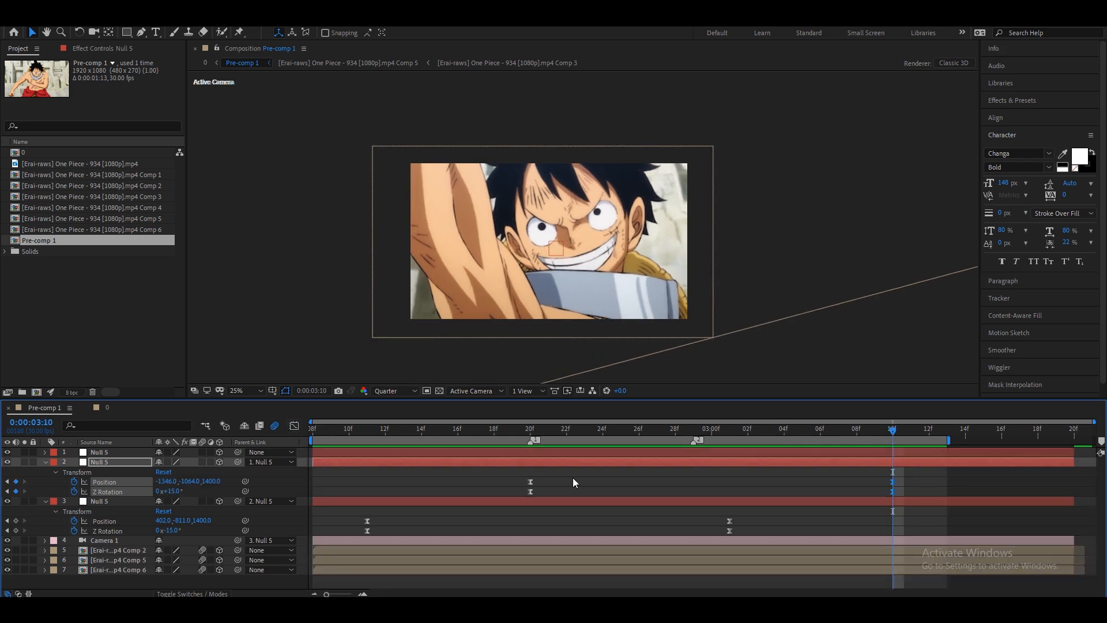
Set the second null's Position at 0:00:03:10 to -1424, -1019, 1400 and preview the camera move
{"action": "left_click", "coordinate": [812, 481]}
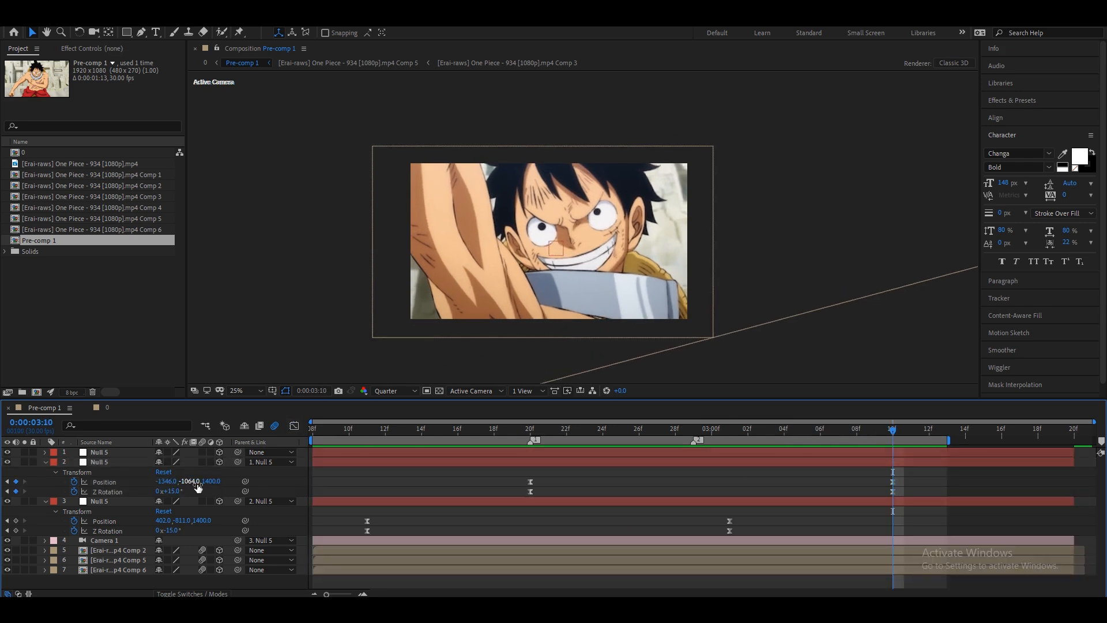
{"action": "left_click", "coordinate": [225, 493]}
{"action": "mouse_move", "coordinate": [171, 483]}
{"action": "left_mouse_down"}
{"action": "mouse_move", "coordinate": [126, 483]}
{"action": "mouse_move", "coordinate": [197, 482]}
{"action": "mouse_move", "coordinate": [172, 480]}
{"action": "left_mouse_up"}
{"action": "left_click", "coordinate": [812, 452]}
{"action": "key", "text": "space"}
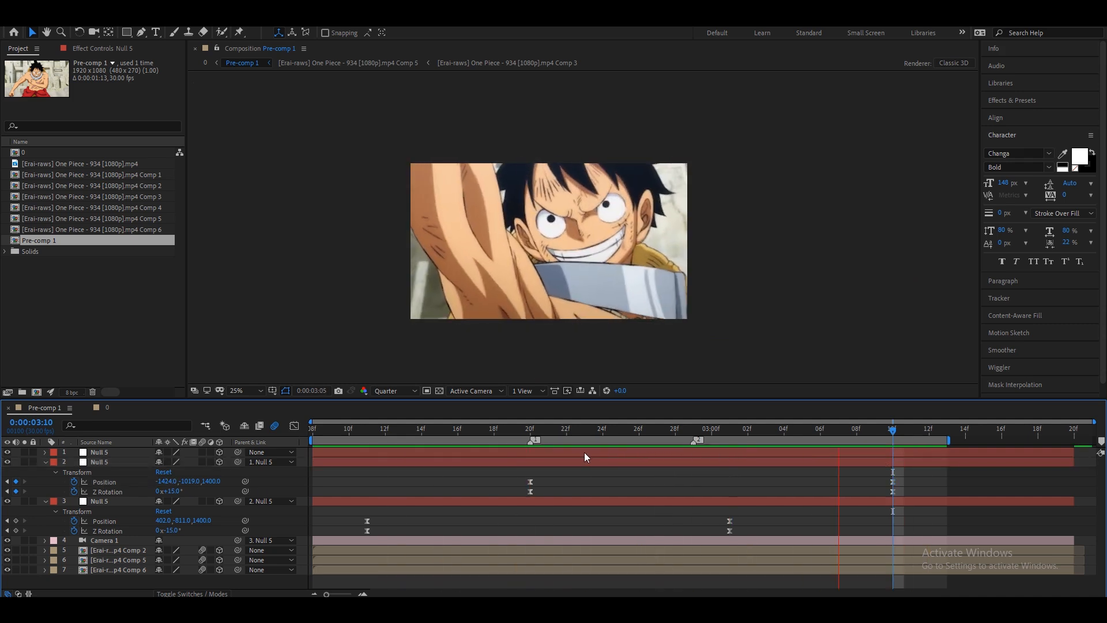
{"action": "key", "text": "space"}
At 0:00:03:02, move the Comp 6 clip slightly down to close the black gap below it, and preview the transition
{"action": "left_click_drag", "start_coordinate": [497, 430], "coordinate": [753, 462]}
{"action": "left_click", "coordinate": [792, 571]}
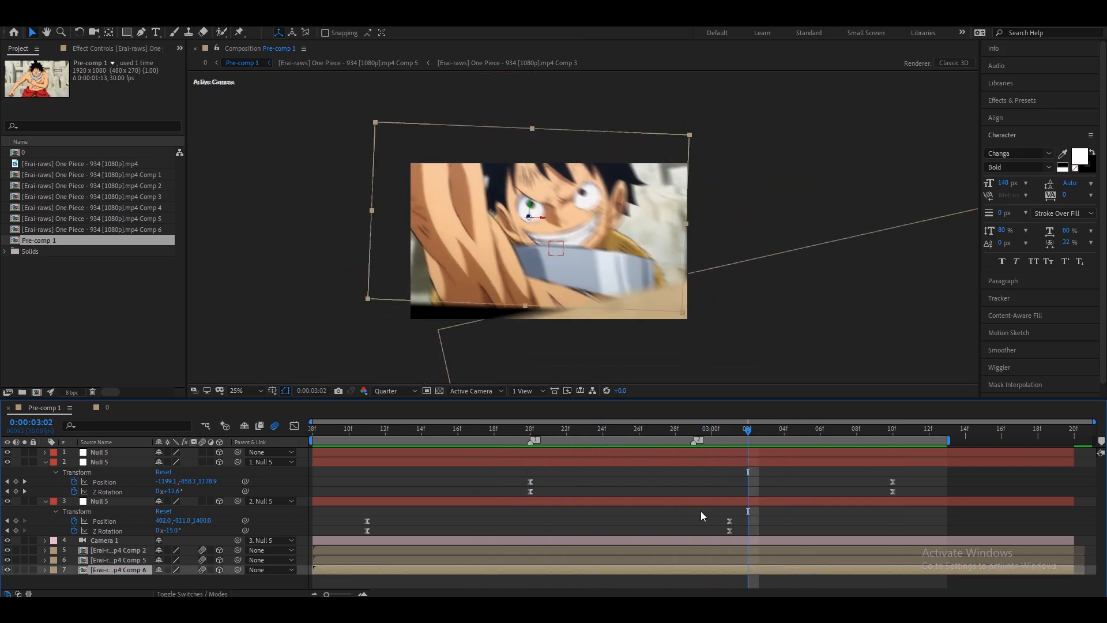
{"action": "left_click_drag", "start_coordinate": [623, 271], "coordinate": [623, 291]}
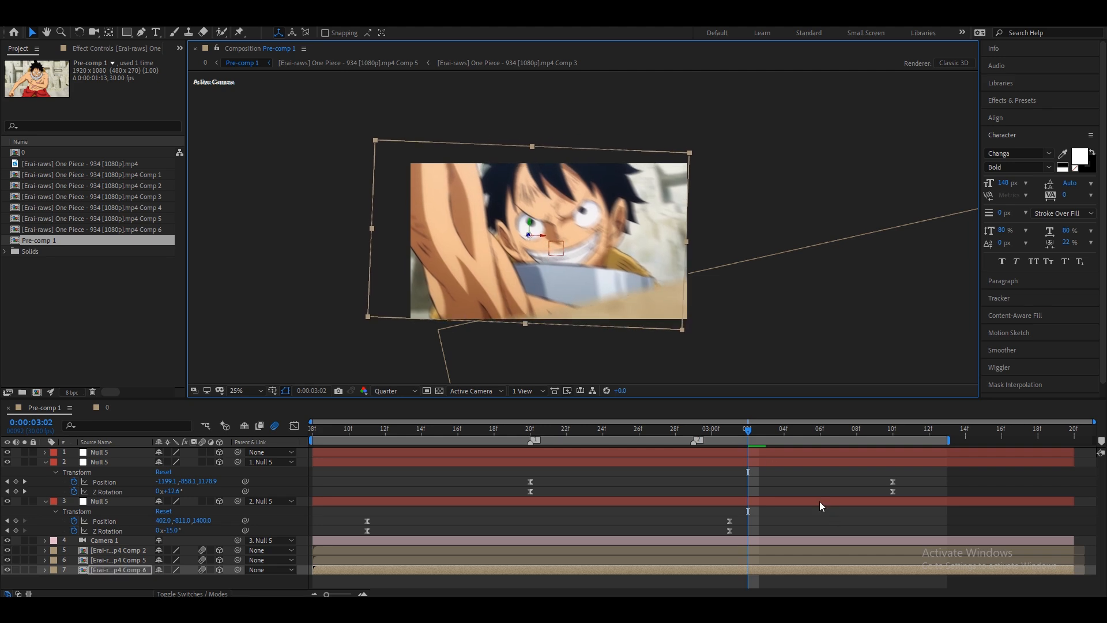
{"action": "left_click_drag", "start_coordinate": [735, 438], "coordinate": [377, 465]}
{"action": "key", "text": "space"}
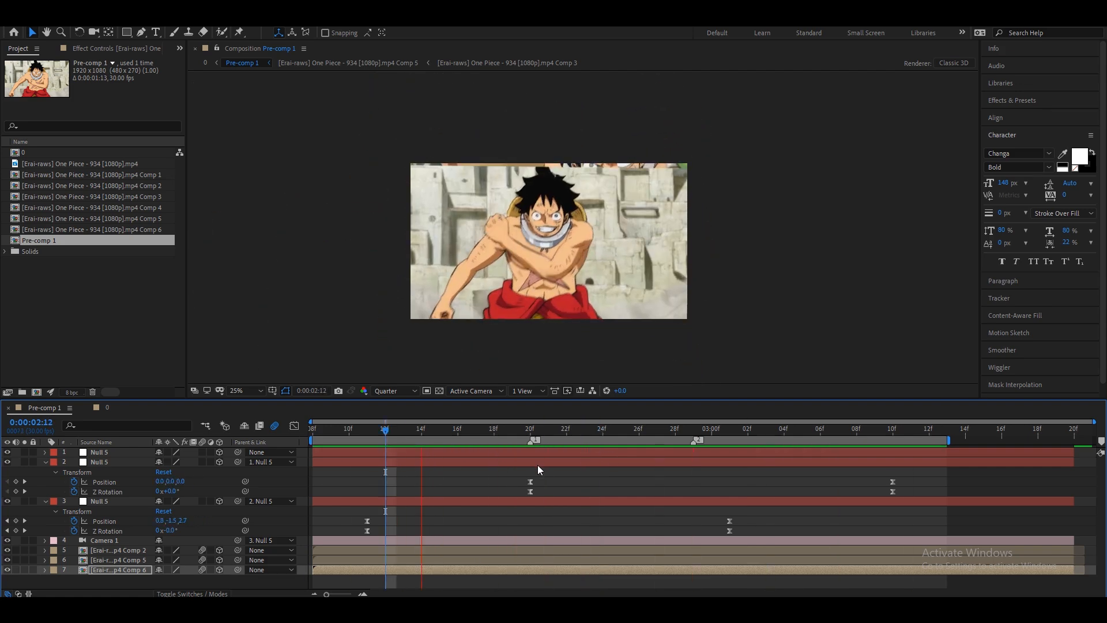
{"action": "key", "text": "space"}
Find the Perspective Drop Shadow effect and apply it to the Comp 2 layer
{"action": "left_click_drag", "start_coordinate": [502, 438], "coordinate": [529, 443]}
{"action": "left_click", "coordinate": [524, 560]}
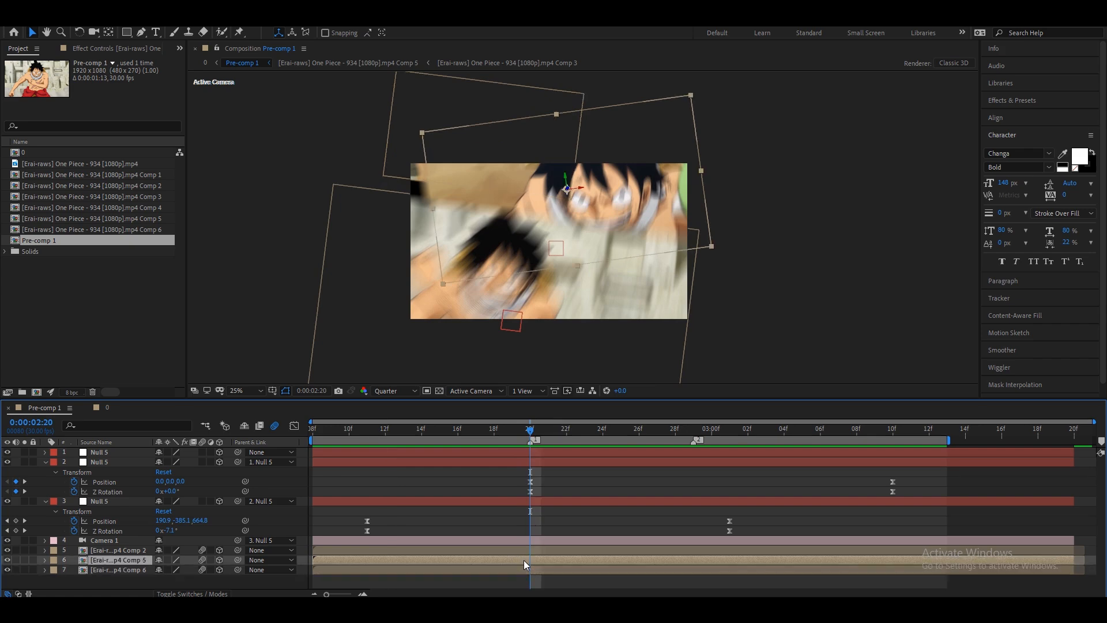
{"action": "left_click", "coordinate": [130, 50]}
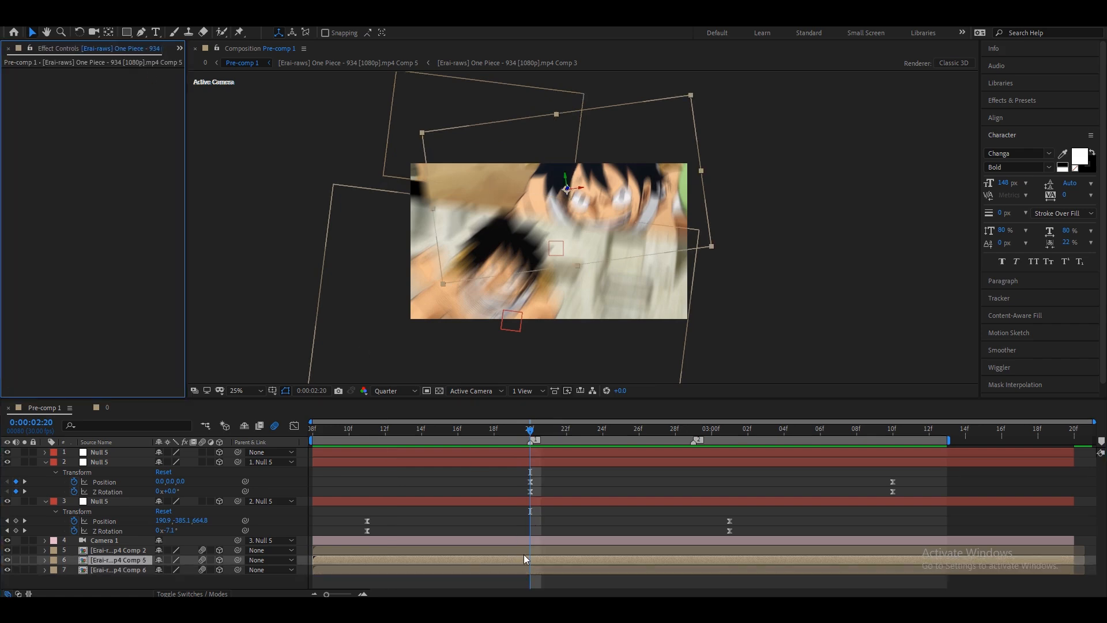
{"action": "left_click", "coordinate": [527, 569]}
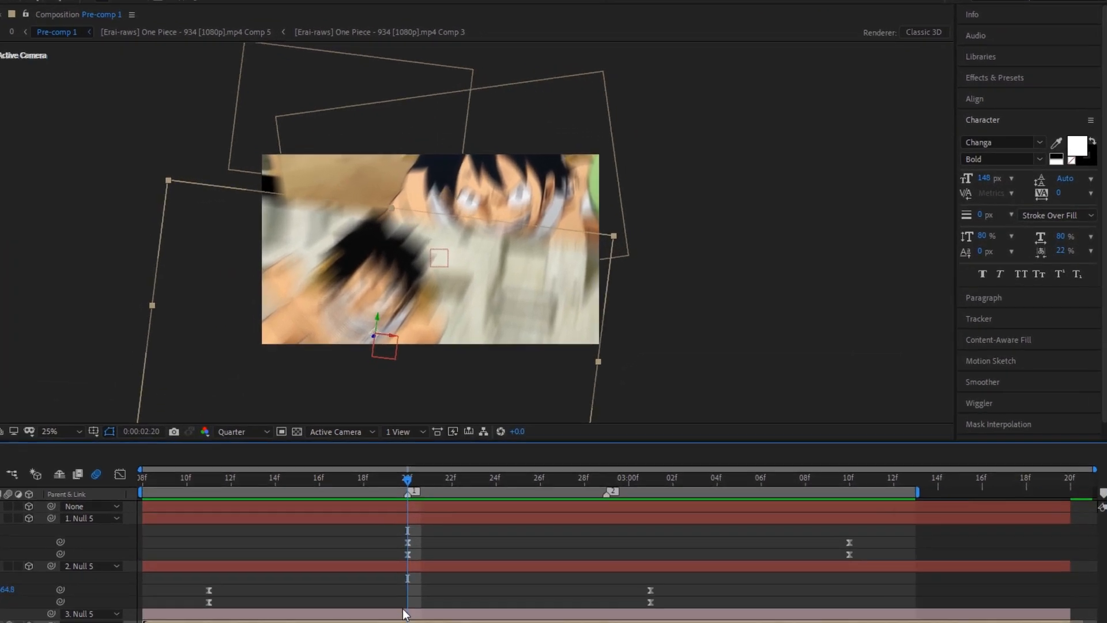
{"action": "left_click", "coordinate": [435, 438]}
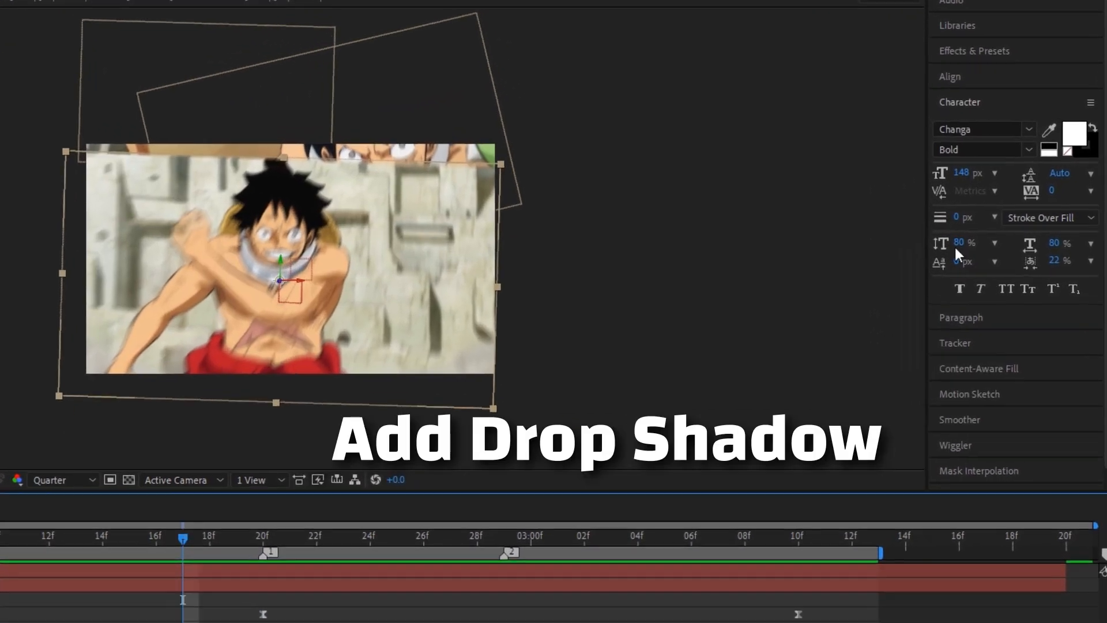
{"action": "left_click", "coordinate": [978, 57]}
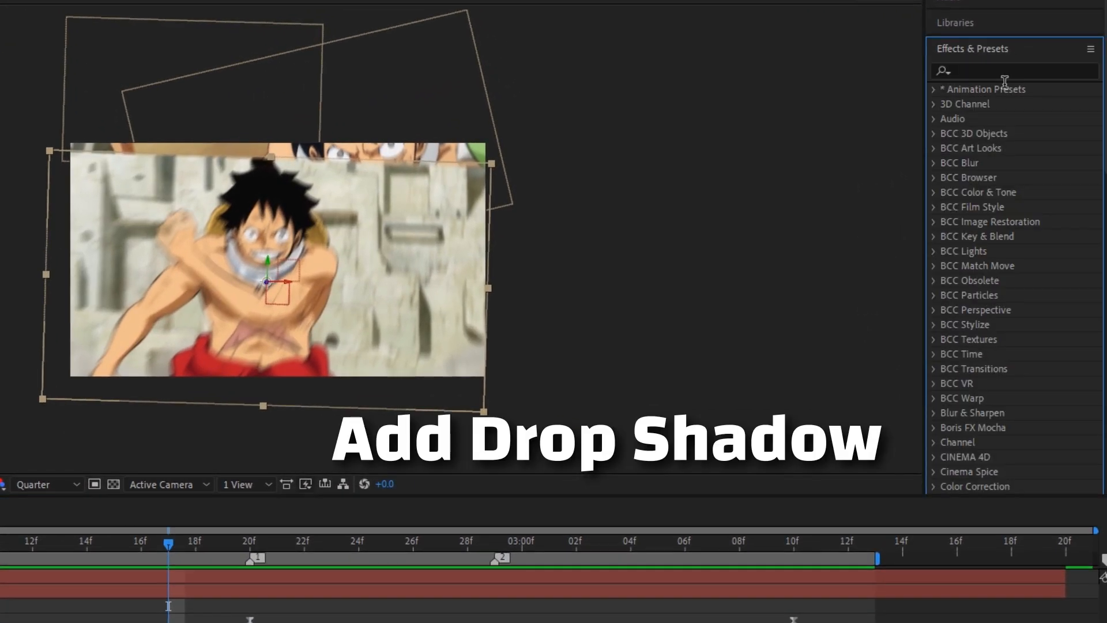
{"action": "left_click", "coordinate": [996, 74]}
{"action": "type", "text": "drop"}
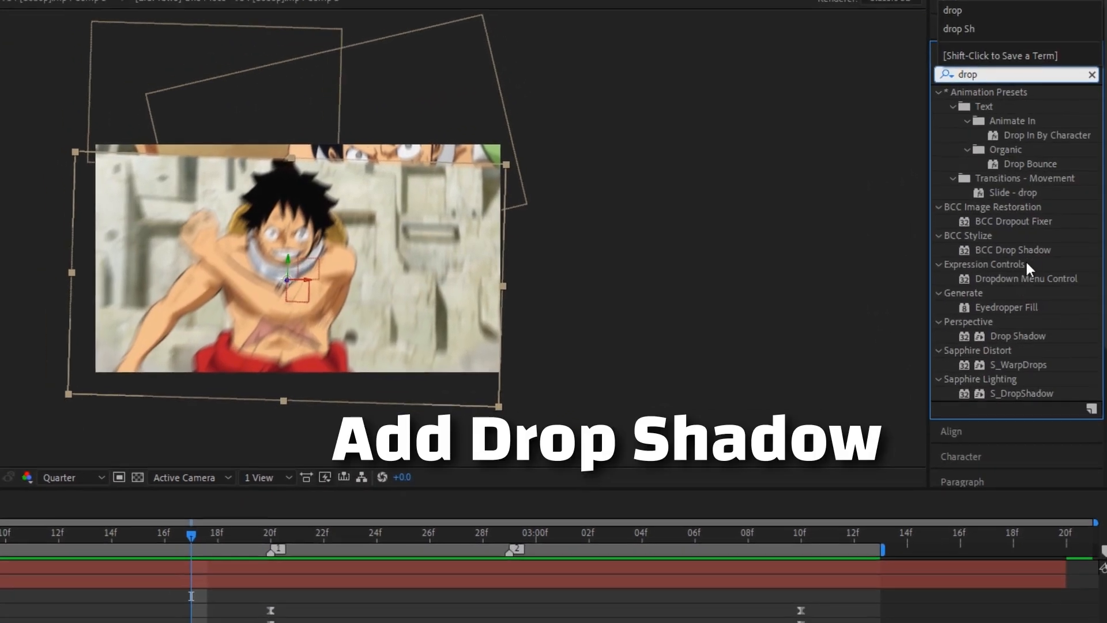
{"action": "left_click_drag", "start_coordinate": [1025, 338], "coordinate": [558, 551]}
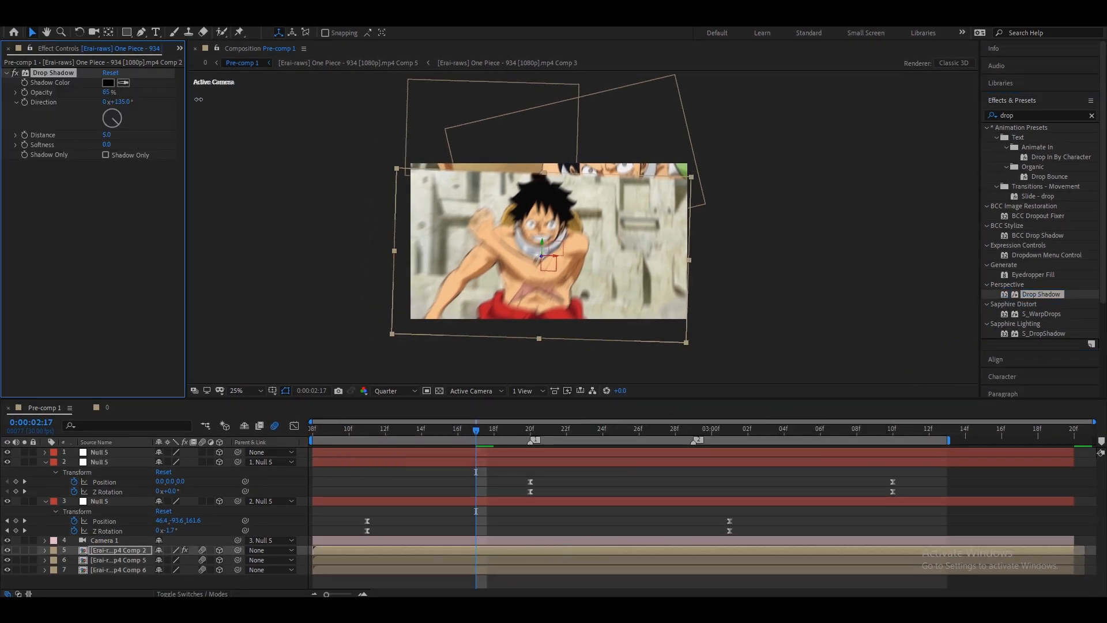
Set Comp 2's shadow to 100% opacity, 4° direction, distance 70 and softness 220, and copy the effect to Comp 5
{"action": "left_click_drag", "start_coordinate": [107, 134], "coordinate": [128, 102]}
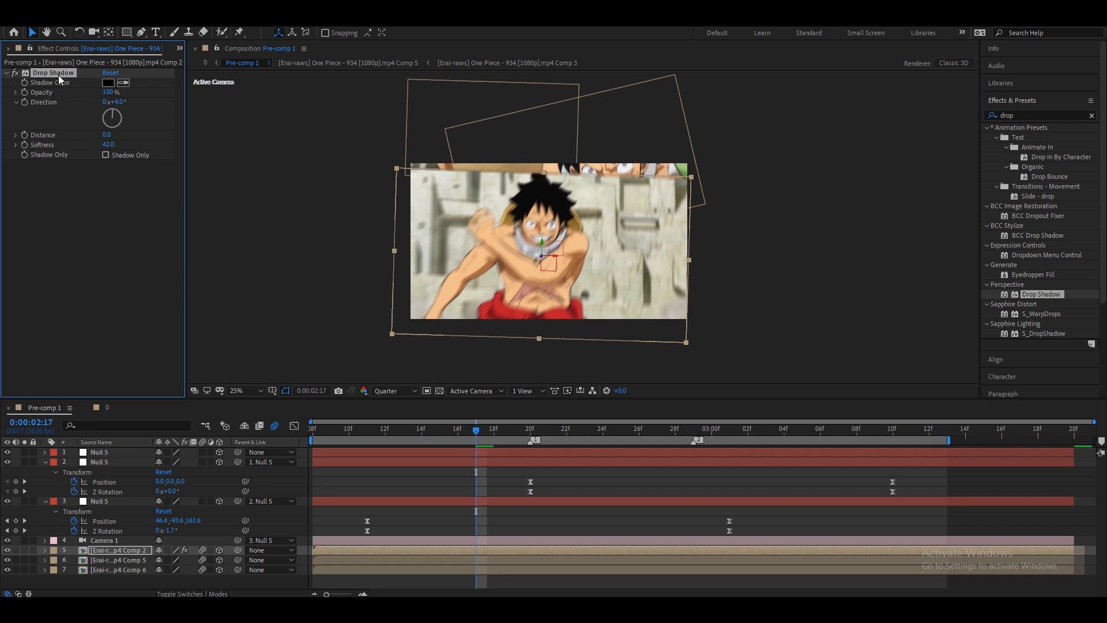
{"action": "left_click_drag", "start_coordinate": [108, 136], "coordinate": [185, 150]}
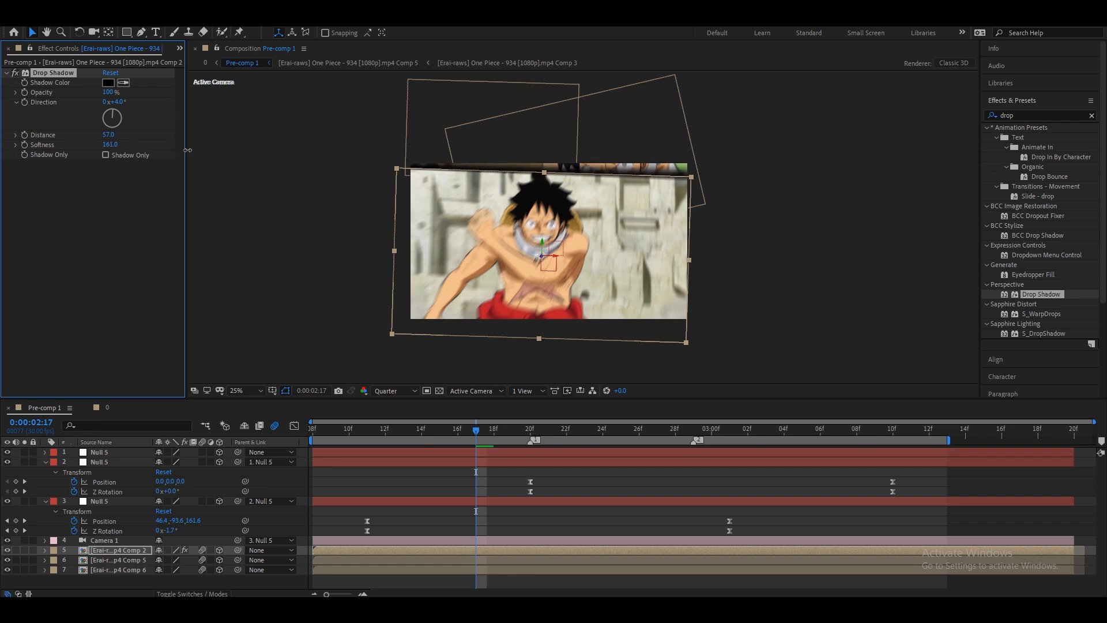
{"action": "left_click_drag", "start_coordinate": [109, 135], "coordinate": [127, 139]}
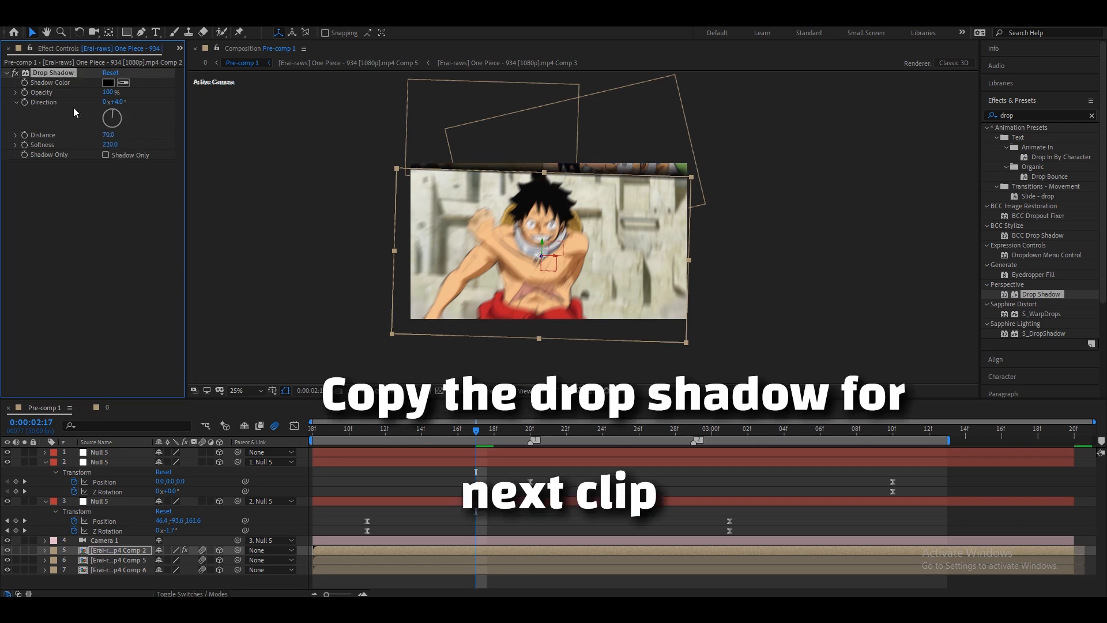
{"action": "left_click", "coordinate": [512, 559]}
{"action": "key", "text": "ctrl+v"}
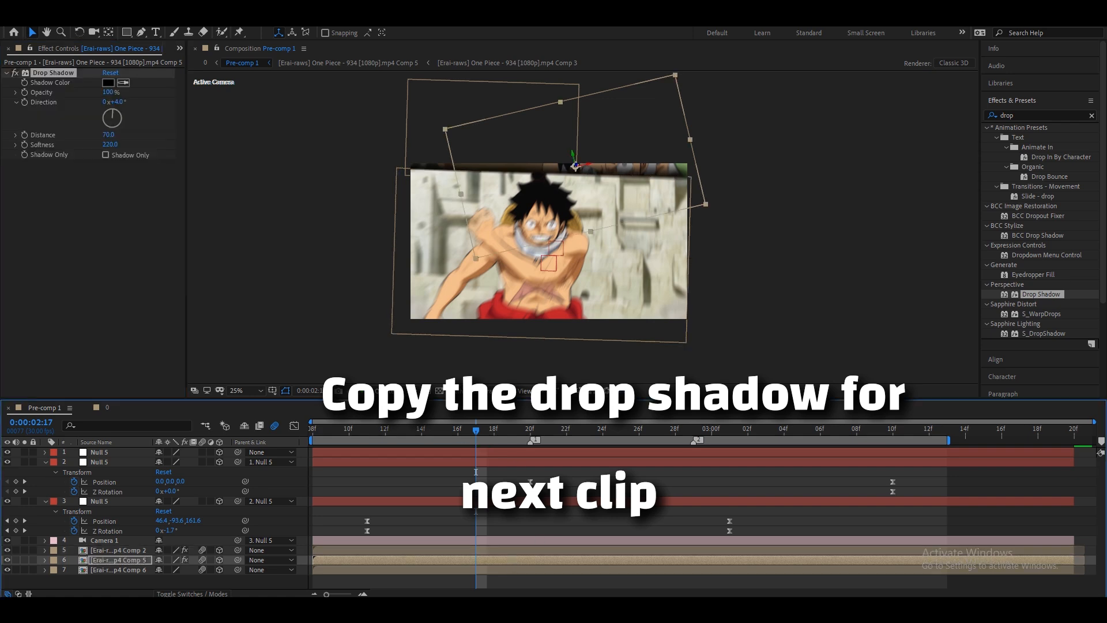
Refine Comp 2's drop shadow at 0:00:02:23 to distance 30 and softness 419
{"action": "left_click_drag", "start_coordinate": [445, 434], "coordinate": [579, 452]}
{"action": "left_click", "coordinate": [552, 550]}
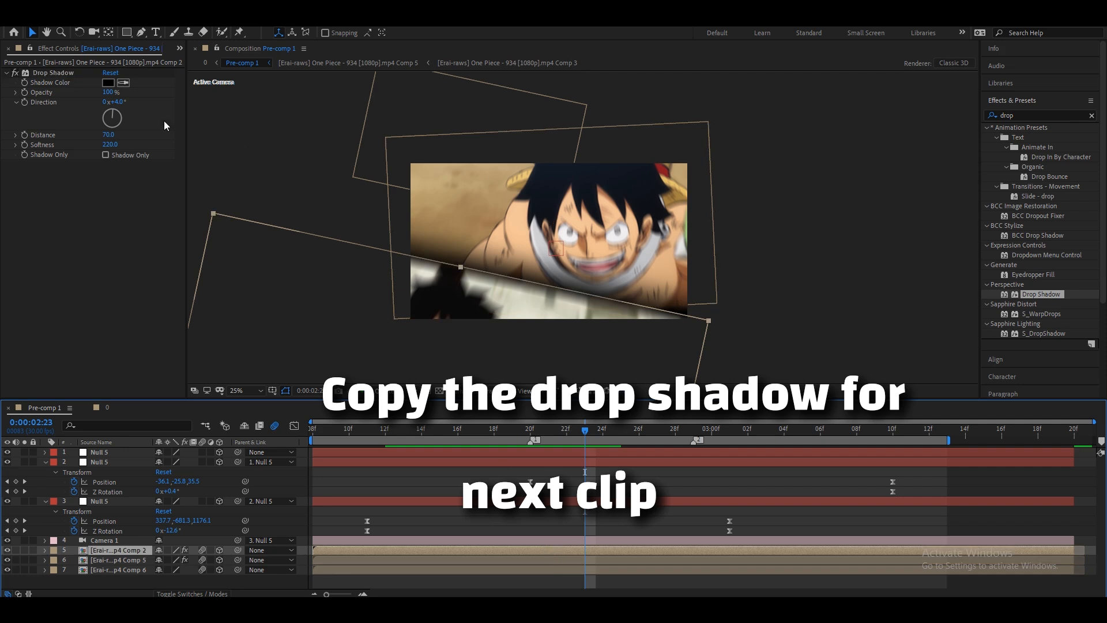
{"action": "left_click_drag", "start_coordinate": [111, 136], "coordinate": [233, 149]}
{"action": "left_click_drag", "start_coordinate": [117, 138], "coordinate": [90, 140]}
At 0:00:03:02, set Comp 5's drop shadow softness to 327 and its direction to -44°
{"action": "left_click_drag", "start_coordinate": [600, 436], "coordinate": [747, 435]}
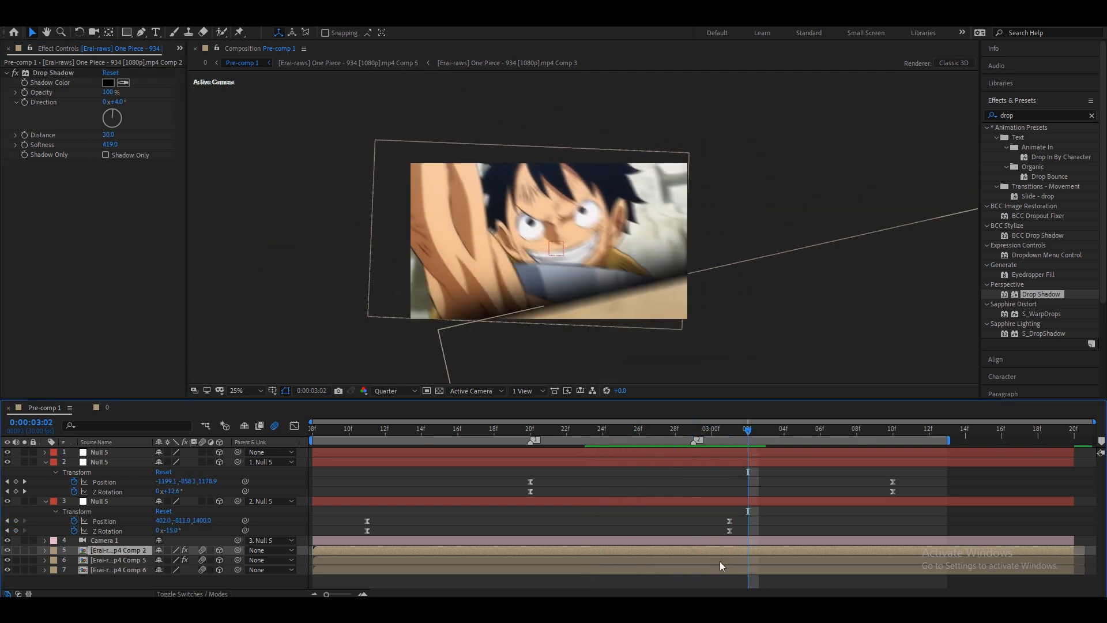
{"action": "left_click", "coordinate": [740, 559]}
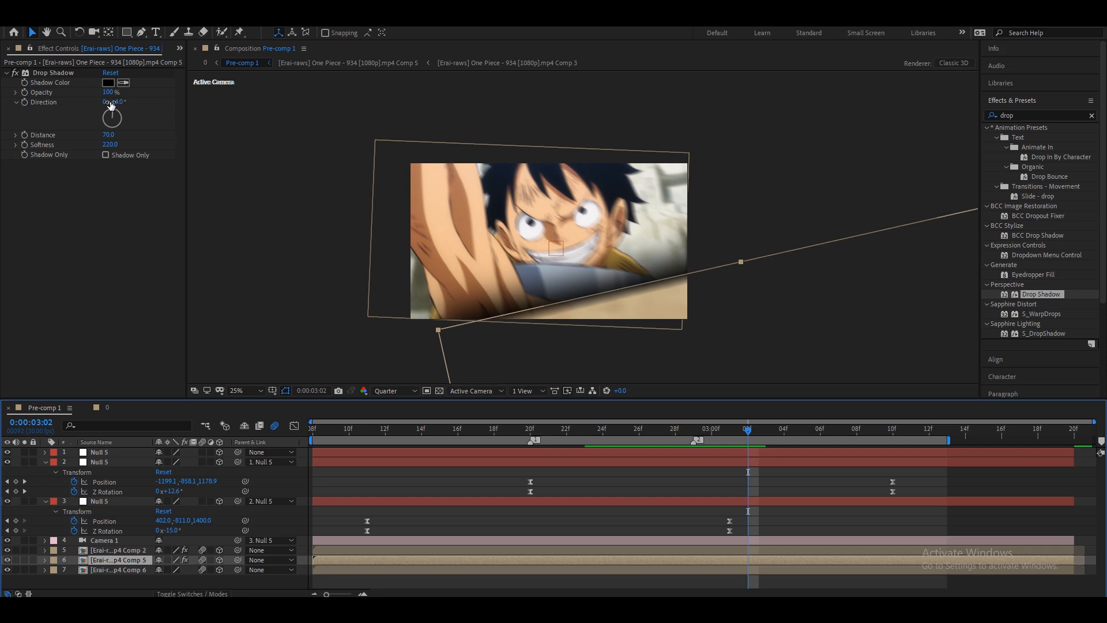
{"action": "left_click_drag", "start_coordinate": [115, 140], "coordinate": [168, 151]}
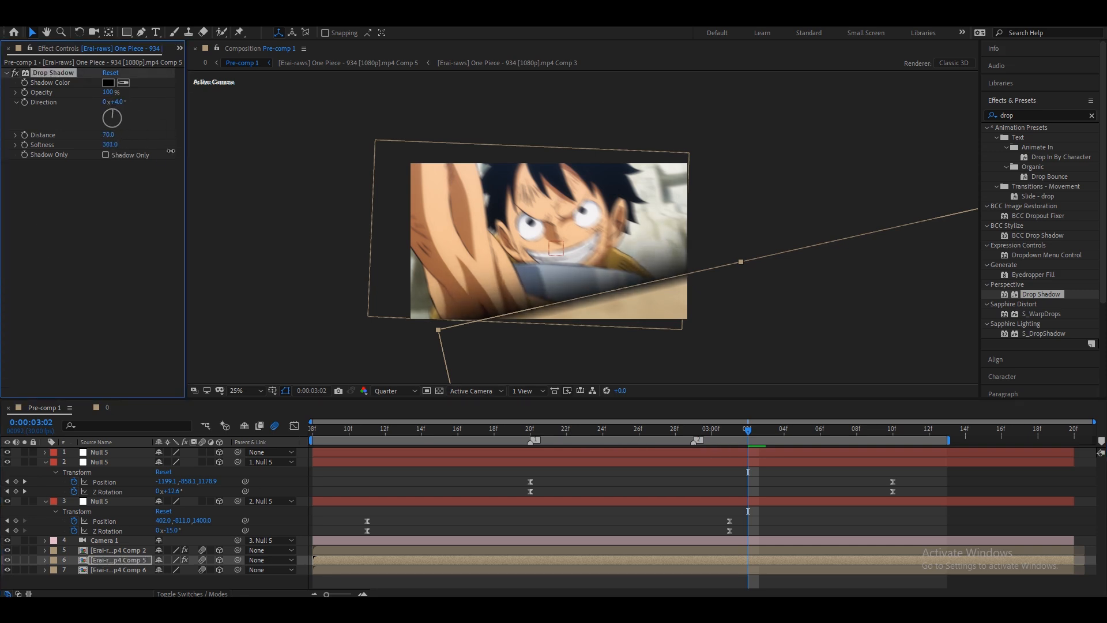
{"action": "left_click_drag", "start_coordinate": [116, 102], "coordinate": [94, 104]}
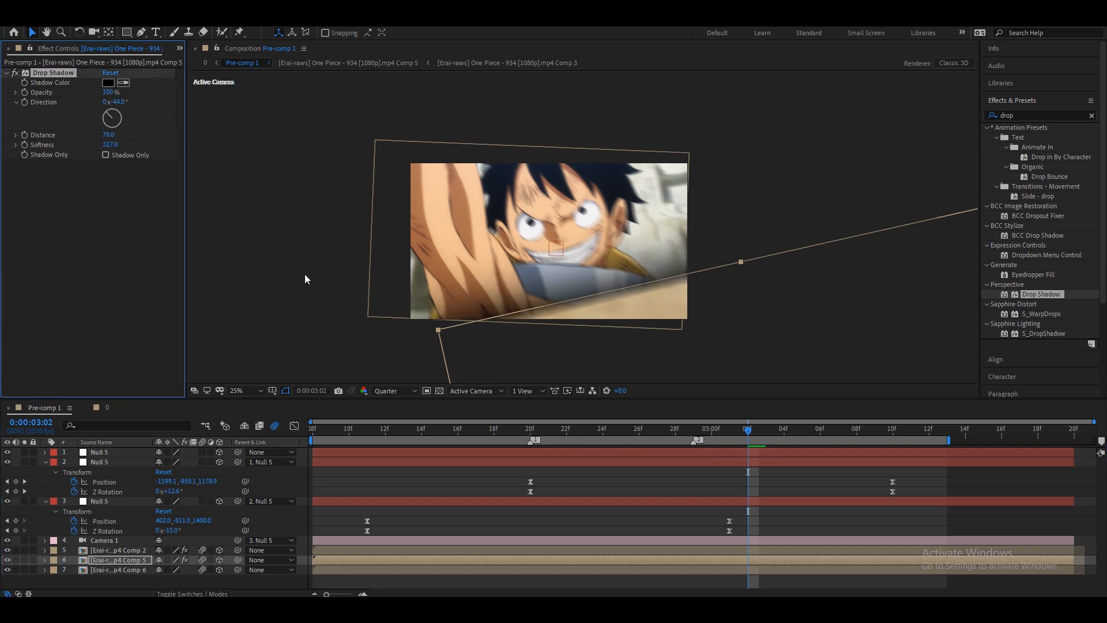
{"action": "left_click", "coordinate": [573, 487]}
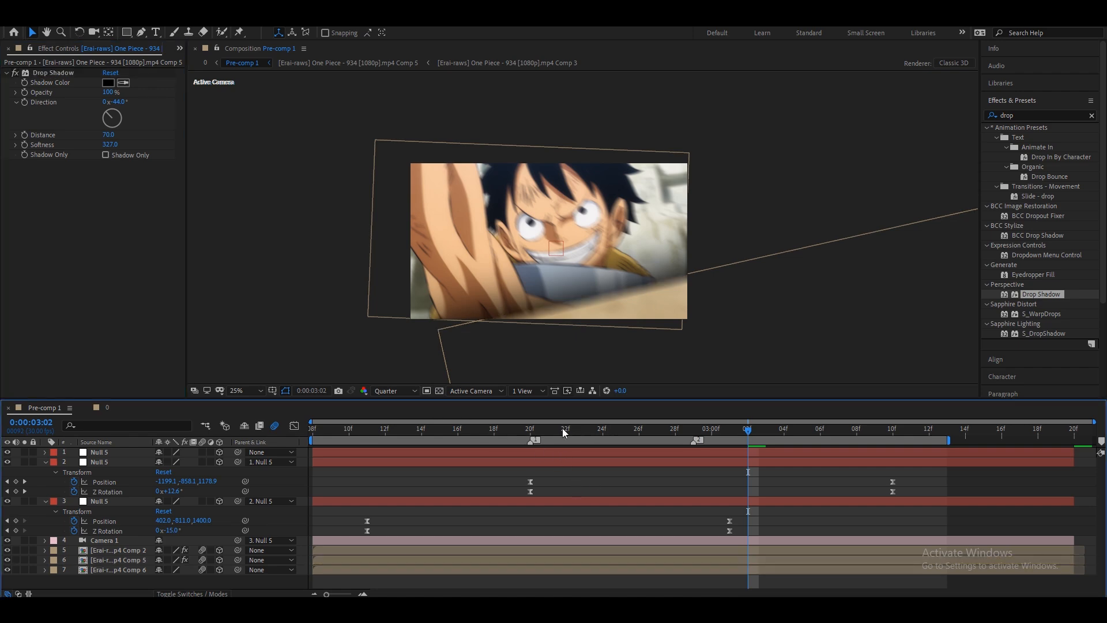
Find CC RepeTile and apply it to the Comp 5 layer above its Drop Shadow
{"action": "left_click_drag", "start_coordinate": [410, 431], "coordinate": [584, 464]}
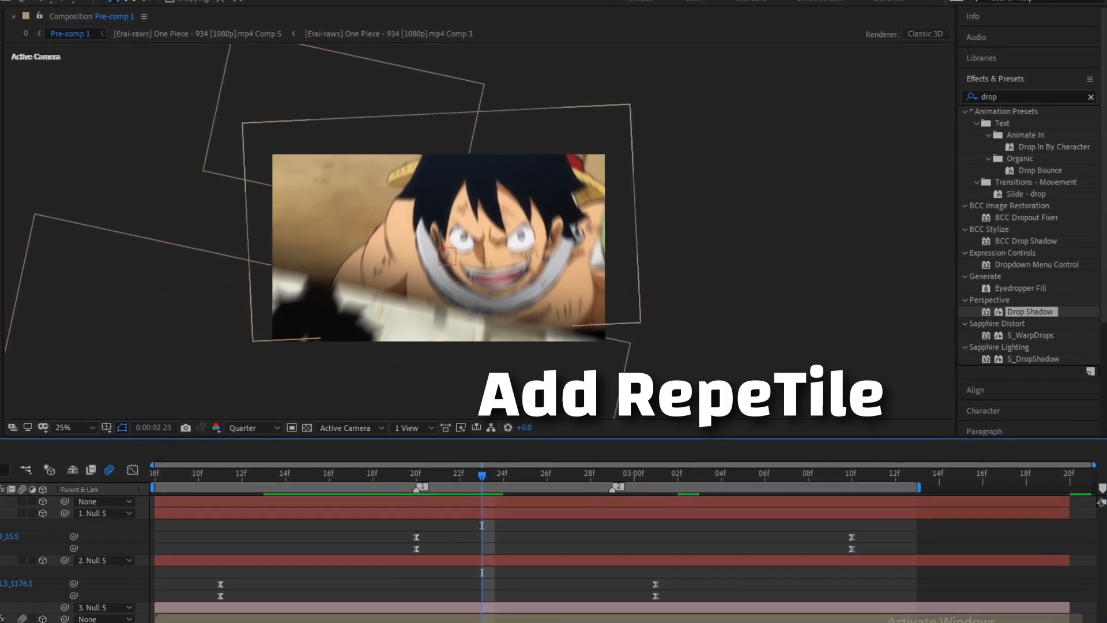
{"action": "left_click", "coordinate": [489, 294]}
{"action": "double_click", "coordinate": [990, 97]}
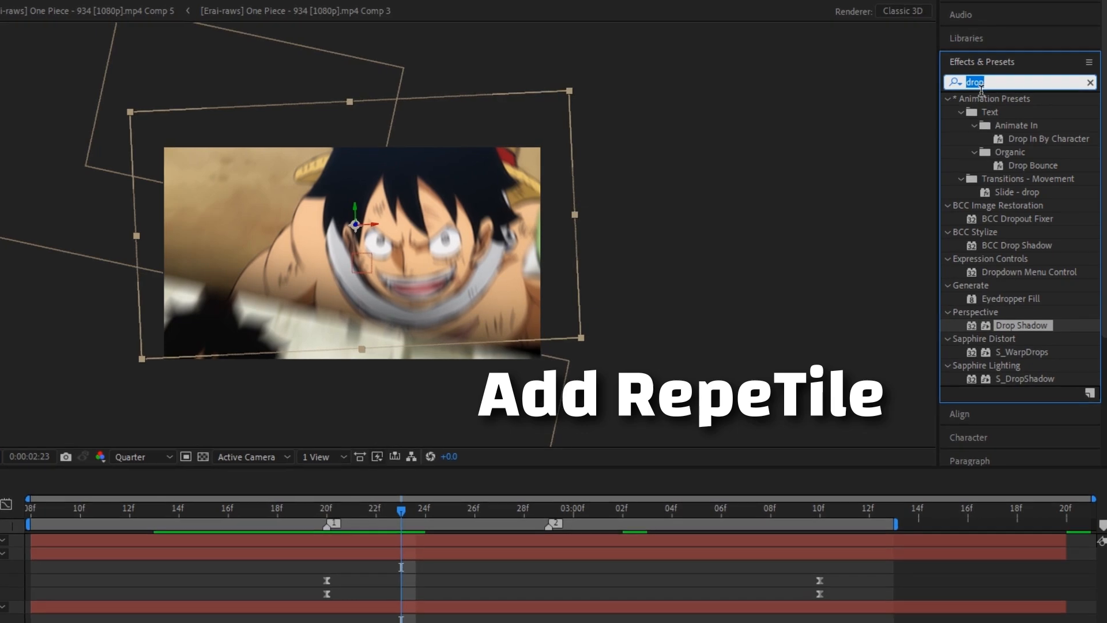
{"action": "type", "text": "cc re"}
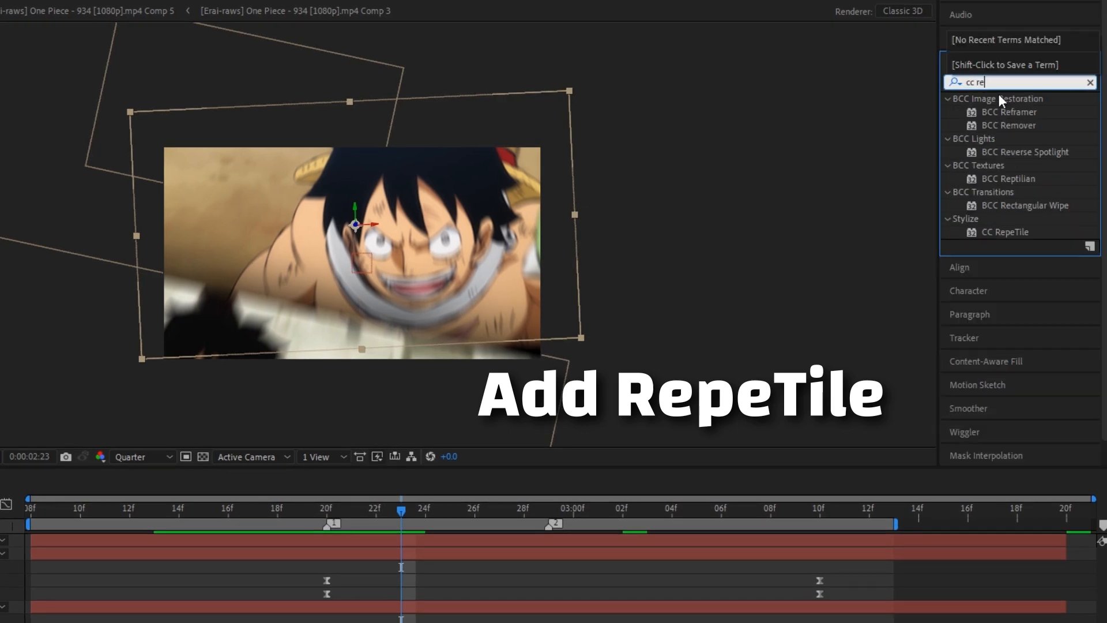
{"action": "left_click", "coordinate": [1007, 231]}
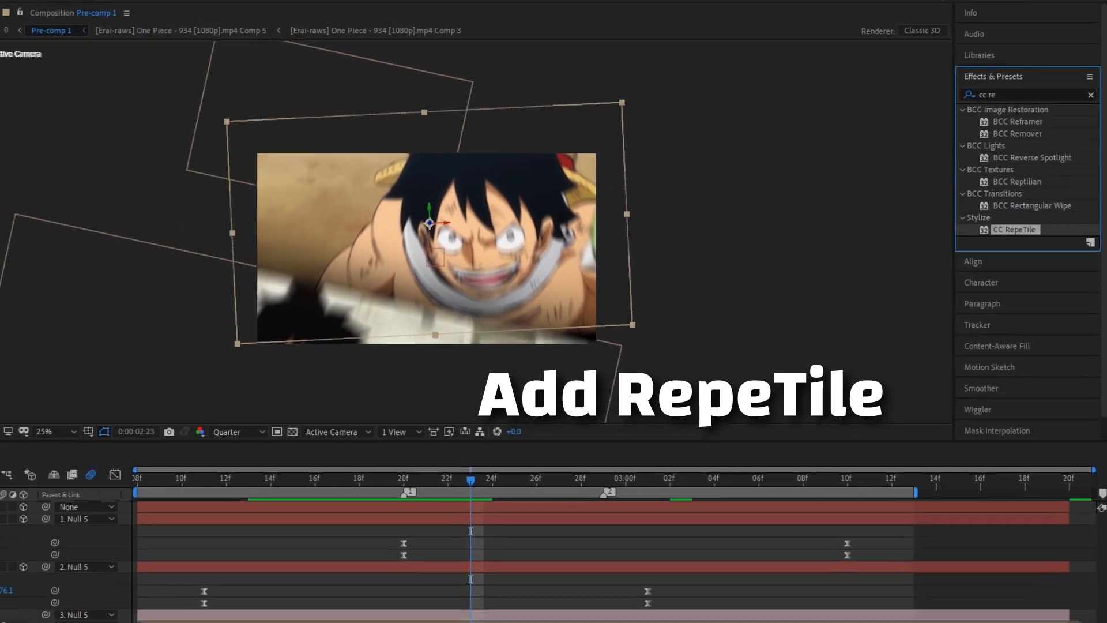
{"action": "left_click_drag", "start_coordinate": [1013, 229], "coordinate": [75, 83]}
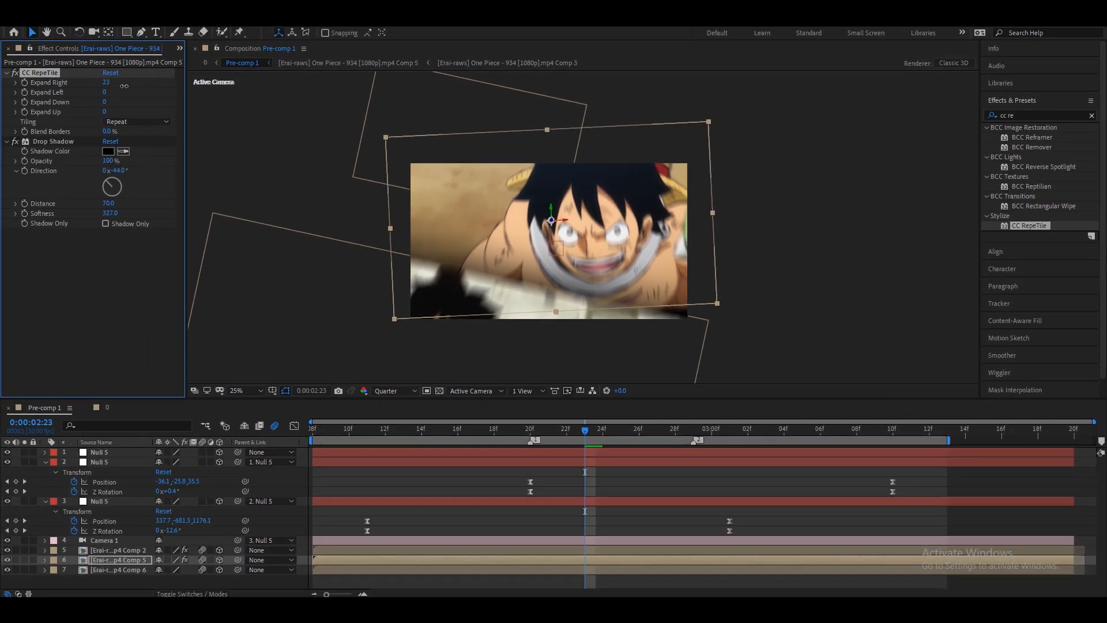
Set Comp 5's CC RepeTile to expand right 23, left 172 and down 34, with Unfold tiling
{"action": "left_click_drag", "start_coordinate": [107, 105], "coordinate": [123, 104]}
{"action": "key", "text": "space"}
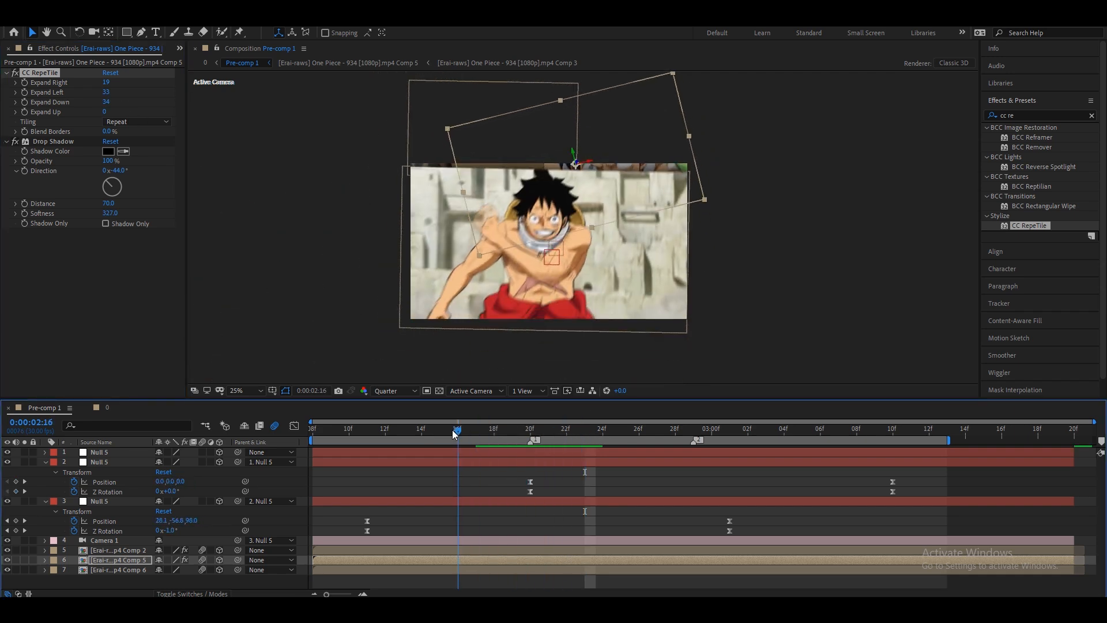
{"action": "key", "text": "space"}
{"action": "left_click_drag", "start_coordinate": [583, 430], "coordinate": [530, 430]}
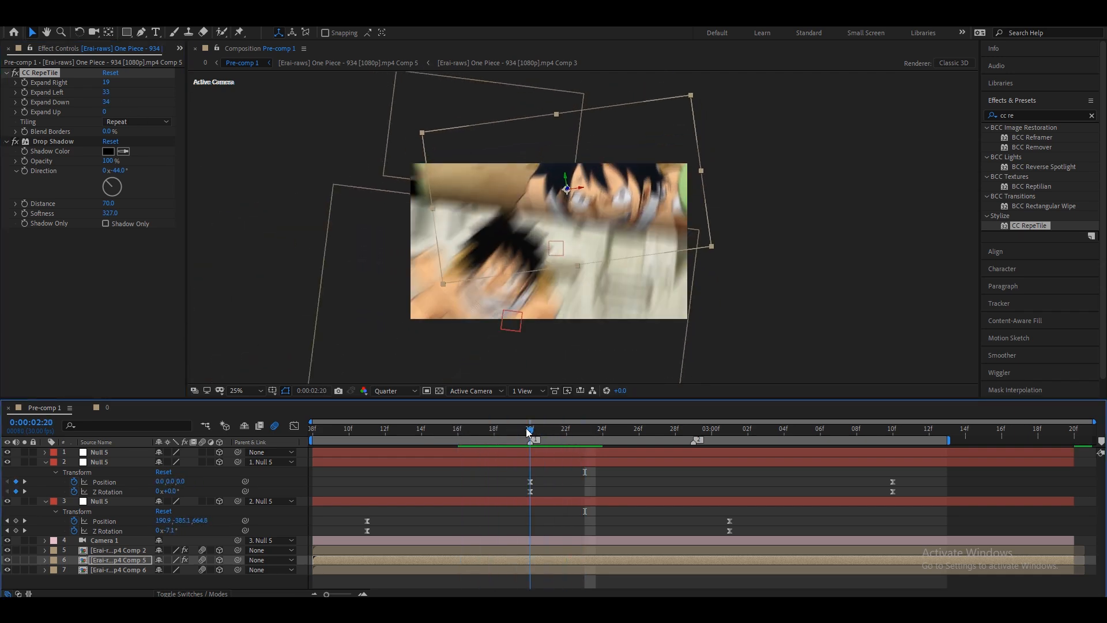
{"action": "left_click_drag", "start_coordinate": [107, 84], "coordinate": [181, 100]}
{"action": "left_click", "coordinate": [124, 122]}
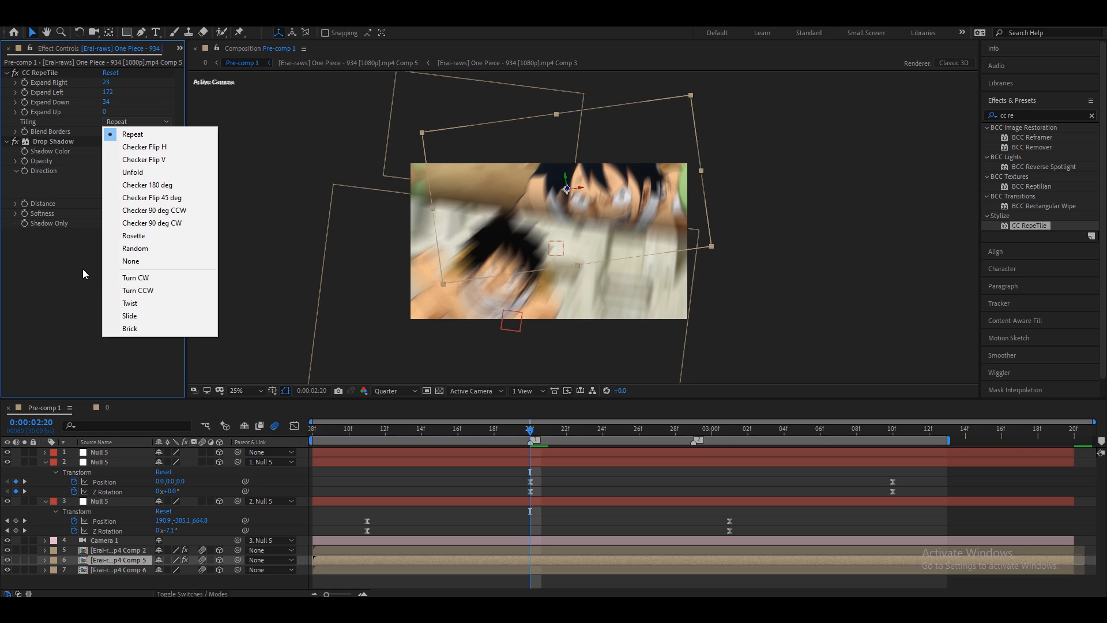
{"action": "left_click", "coordinate": [137, 172]}
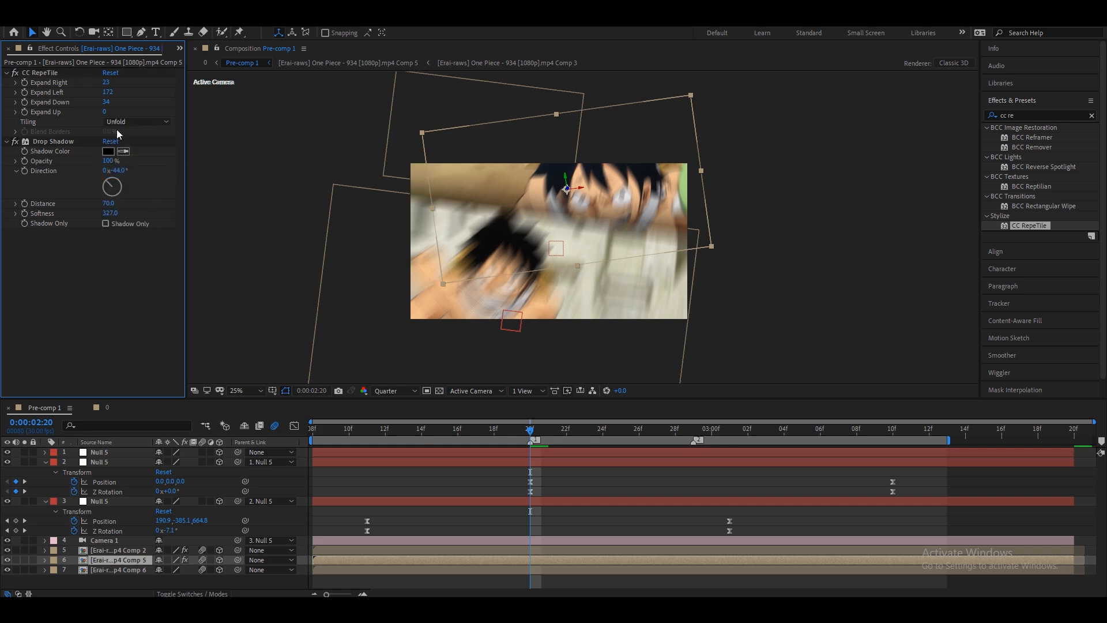
Copy Comp 5's CC RepeTile to Comp 6 and set its Expand Right to 168 and Expand Left to 95
{"action": "left_click_drag", "start_coordinate": [563, 431], "coordinate": [656, 438]}
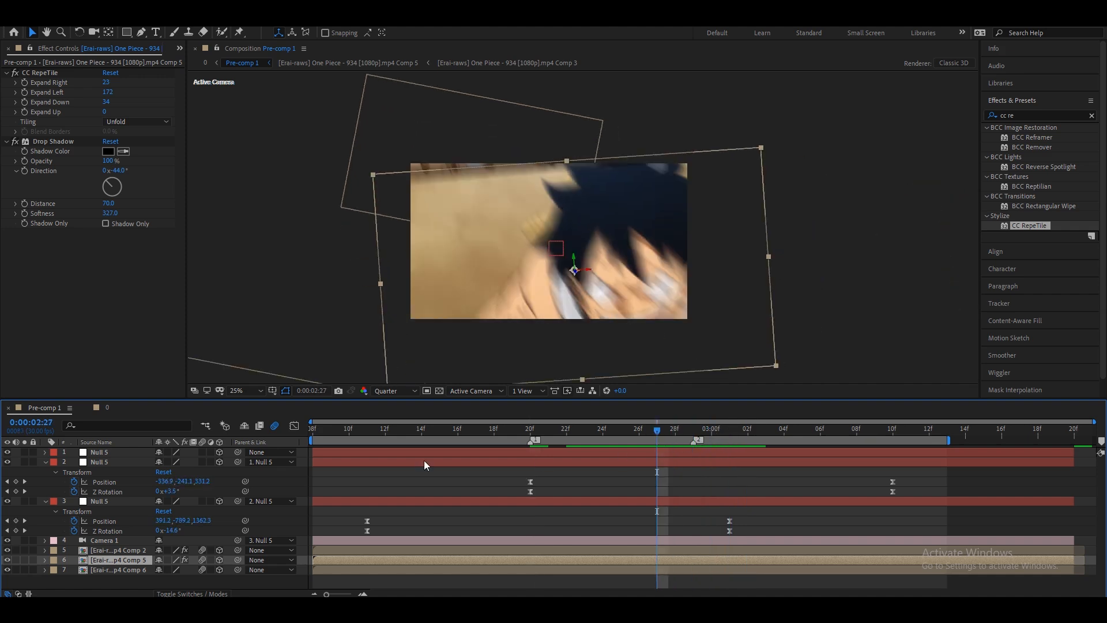
{"action": "left_click", "coordinate": [36, 75]}
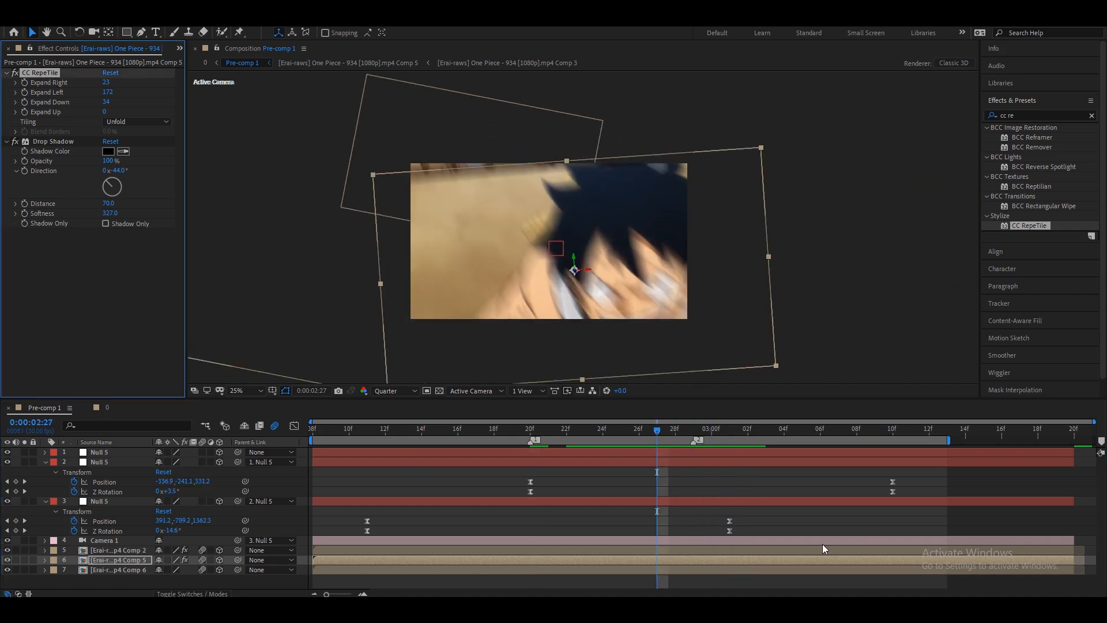
{"action": "left_click", "coordinate": [777, 568]}
{"action": "left_click_drag", "start_coordinate": [686, 430], "coordinate": [735, 431]}
{"action": "left_click_drag", "start_coordinate": [106, 81], "coordinate": [187, 91]}
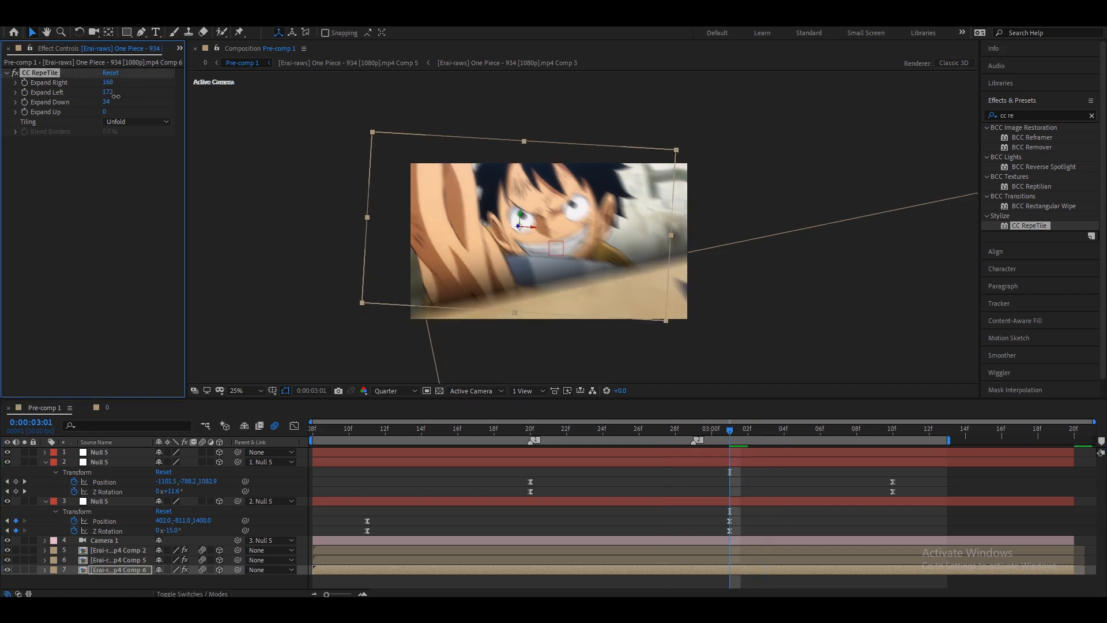
Scrub through the transition to check the extended clip edges, and return to 0:00:02:08 to preview it
{"action": "left_click_drag", "start_coordinate": [734, 439], "coordinate": [596, 428]}
{"action": "left_click", "coordinate": [752, 428]}
{"action": "key", "text": "ctrl+z"}
{"action": "key", "text": "space"}
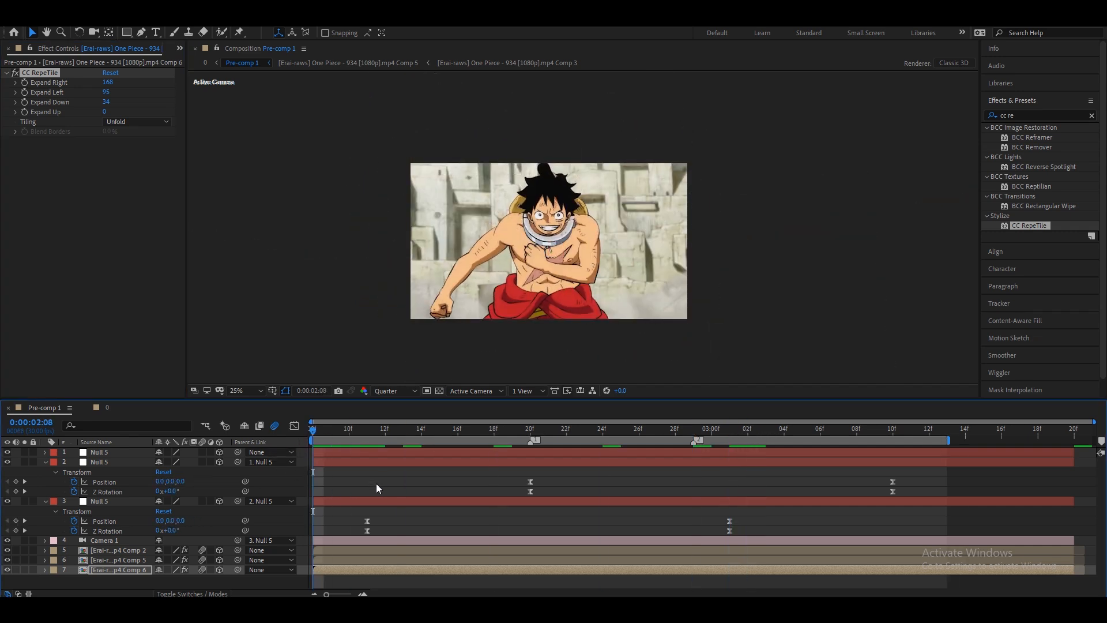